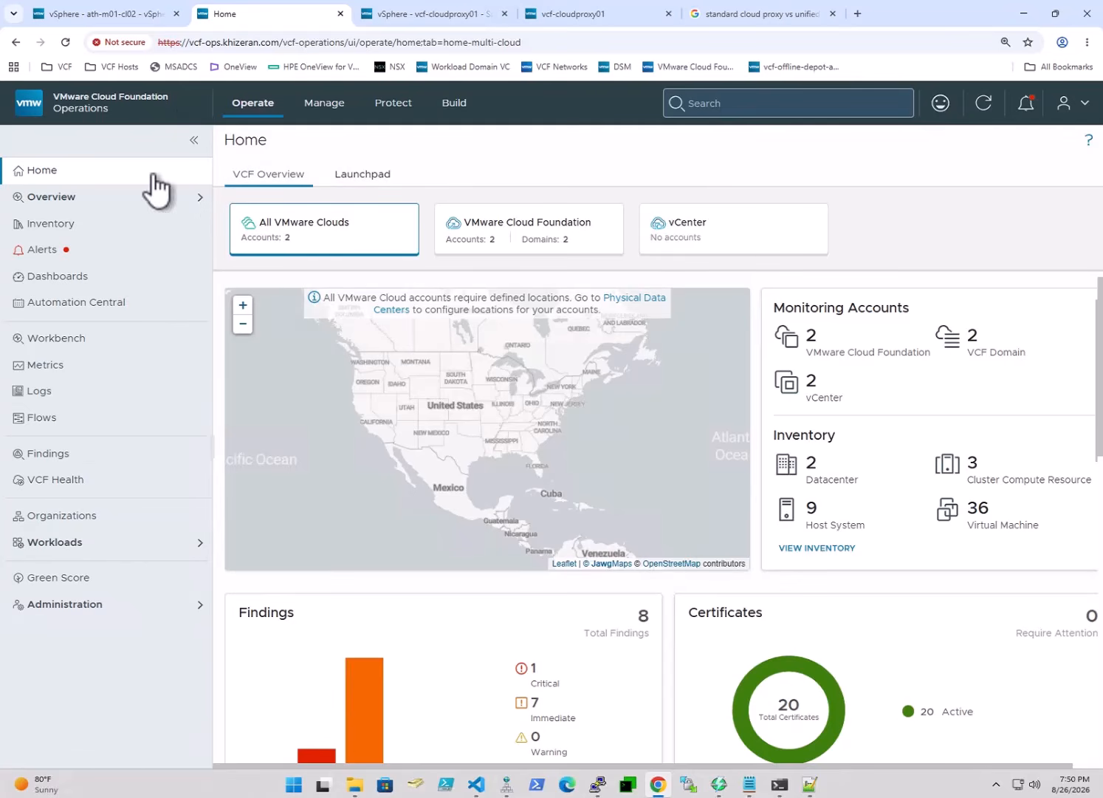
Open the Cloud Proxies administration page in VCF Operations.
left_click(153, 611)
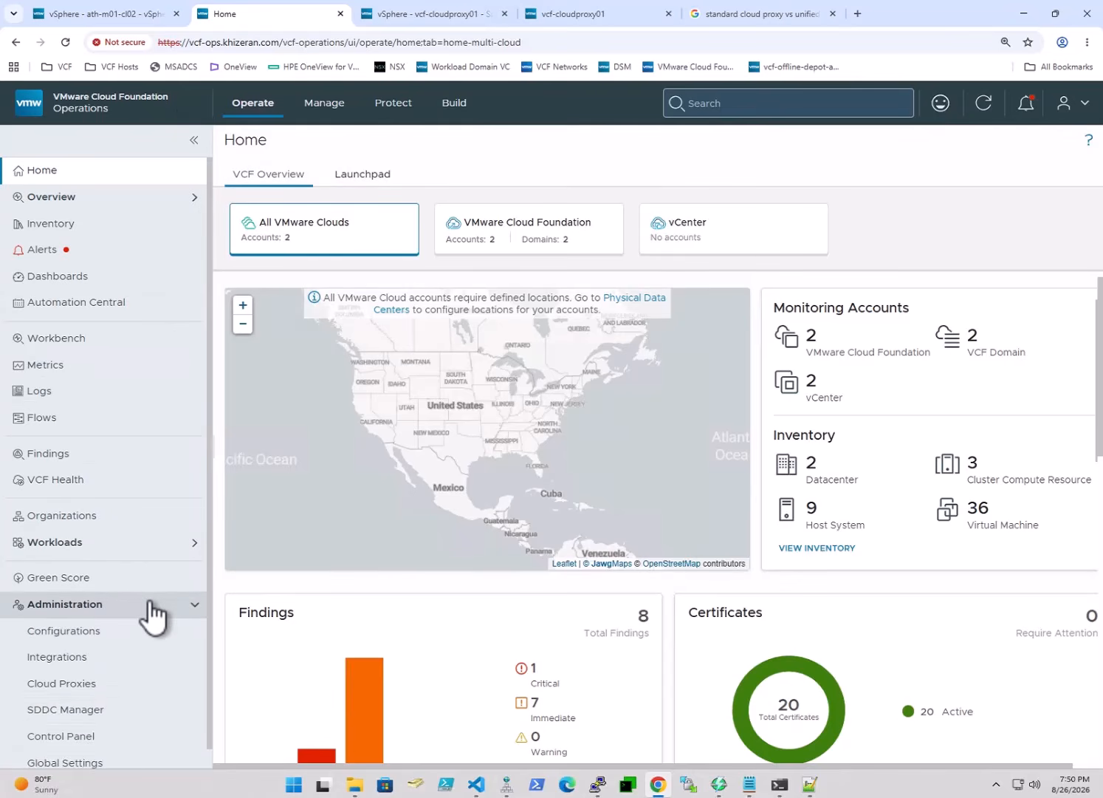
left_click(133, 684)
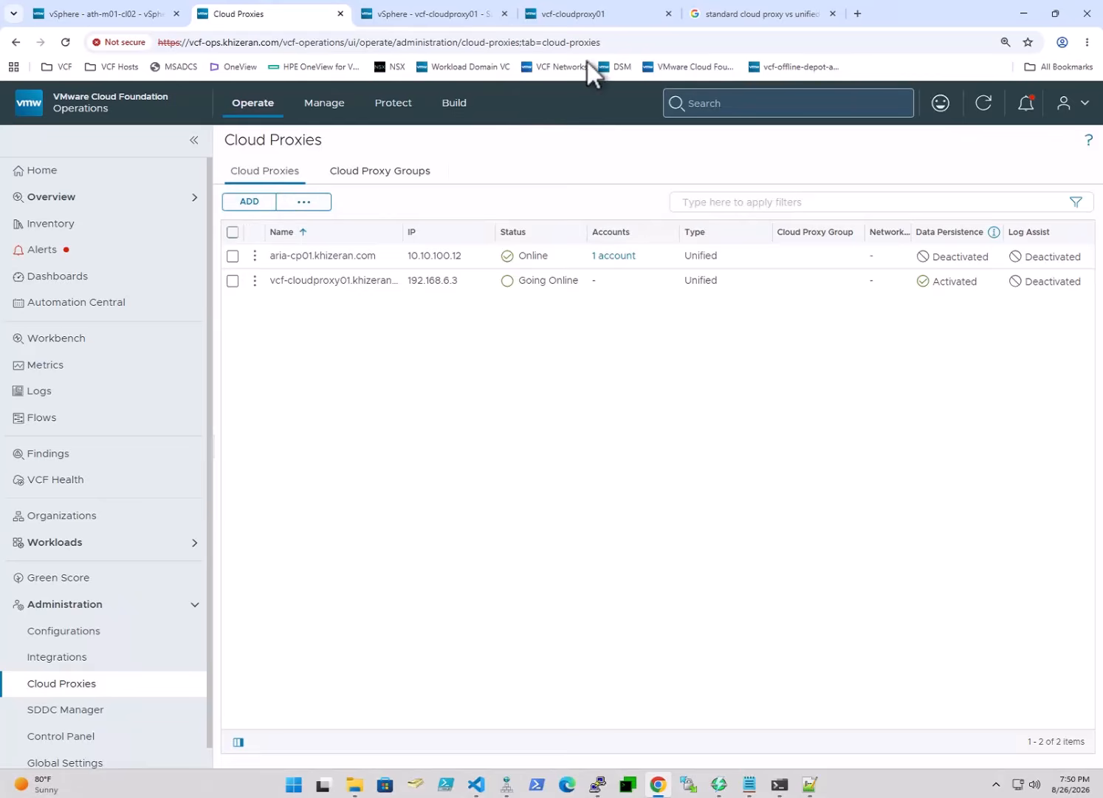
Switch to the vSphere Client and start deploying an OVF template on the vSAN Cluster.
left_click(591, 13)
left_click(439, 19)
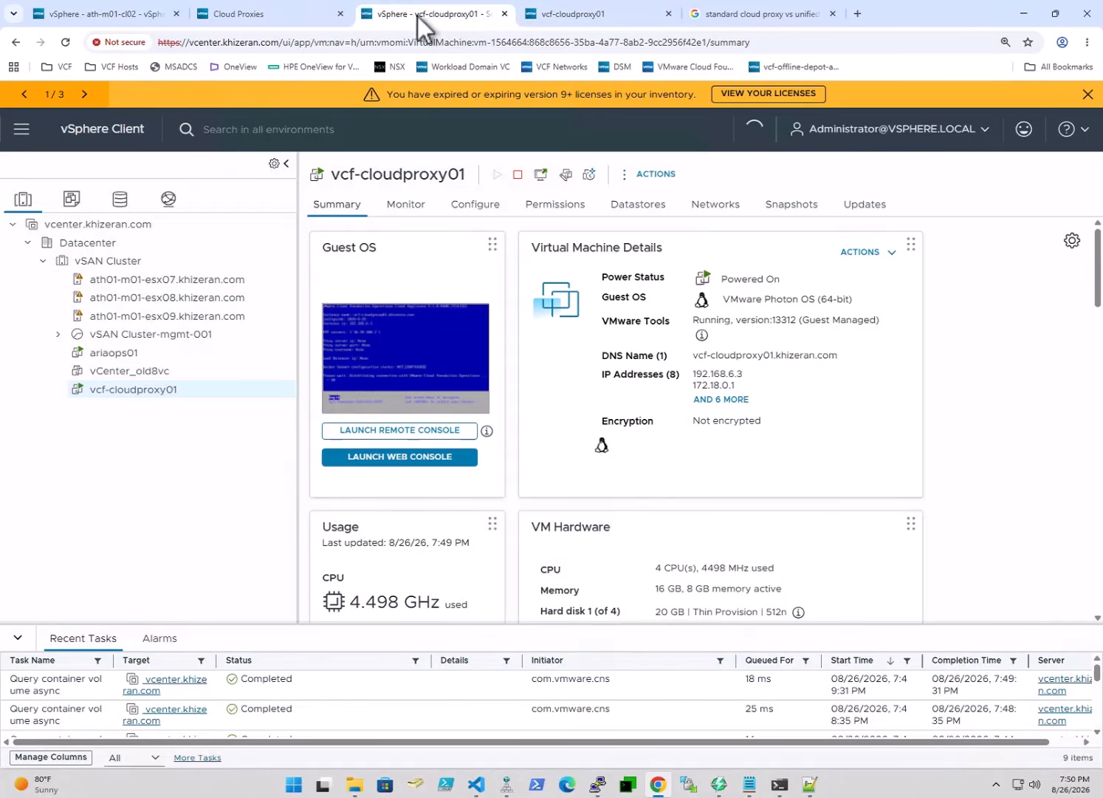
left_click(110, 261)
right_click(109, 260)
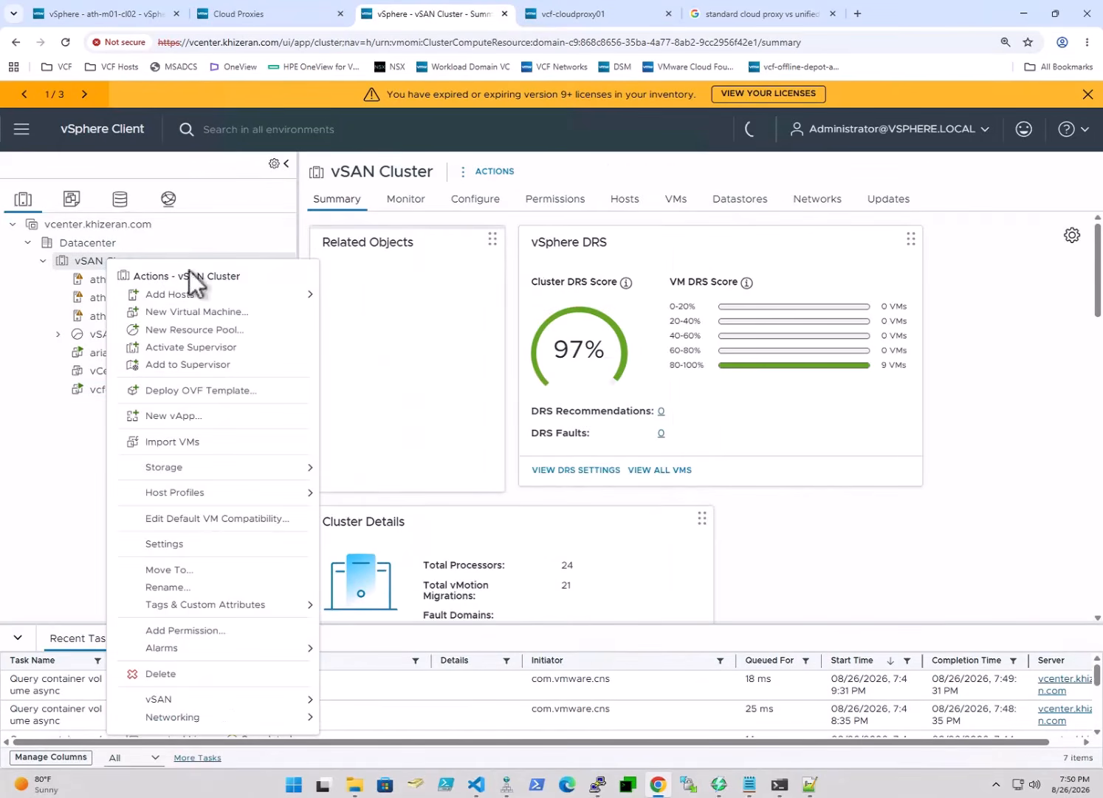
left_click(236, 393)
Use the local Operations-Cloud-Proxy 9.1.0.0400 OVA file as the template to deploy.
left_click(381, 354)
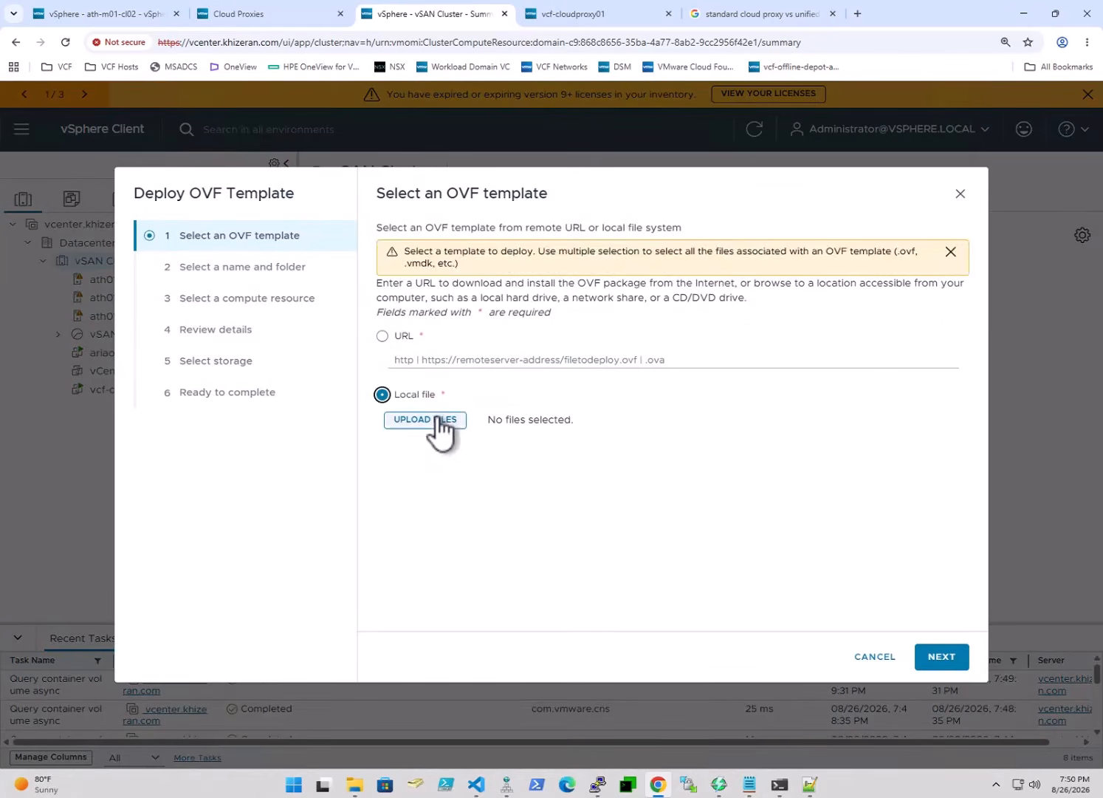
left_click(439, 421)
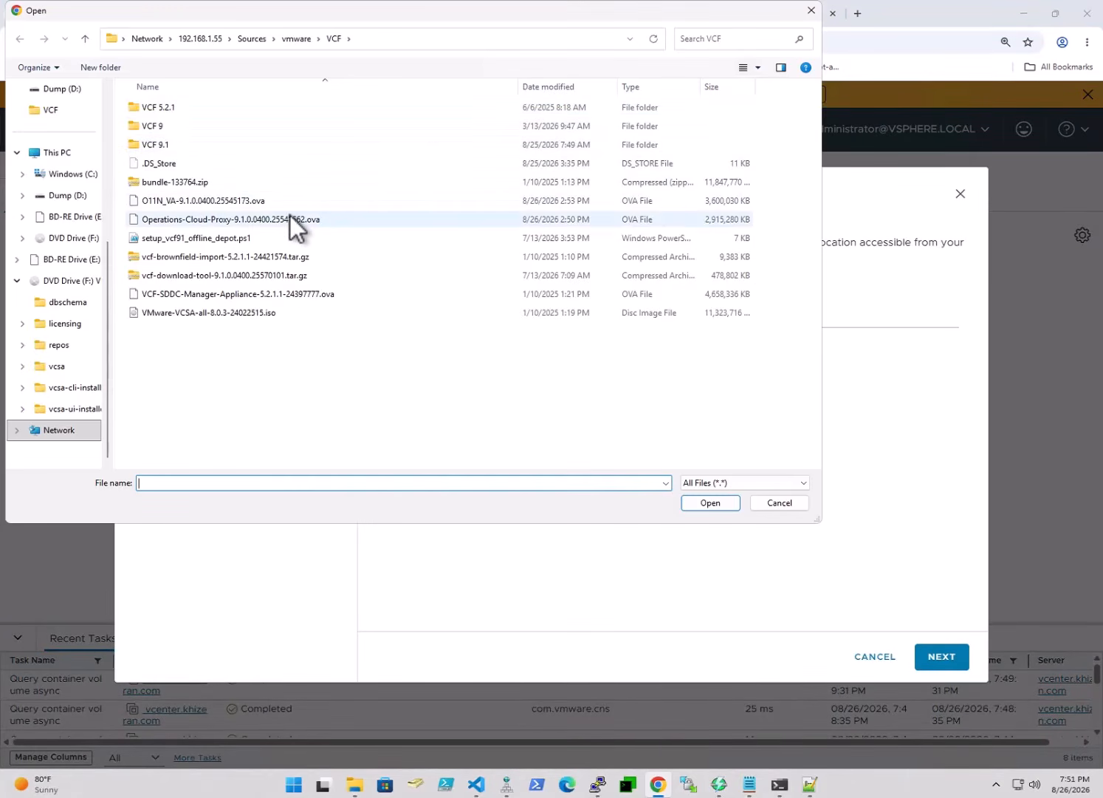
double_click(225, 222)
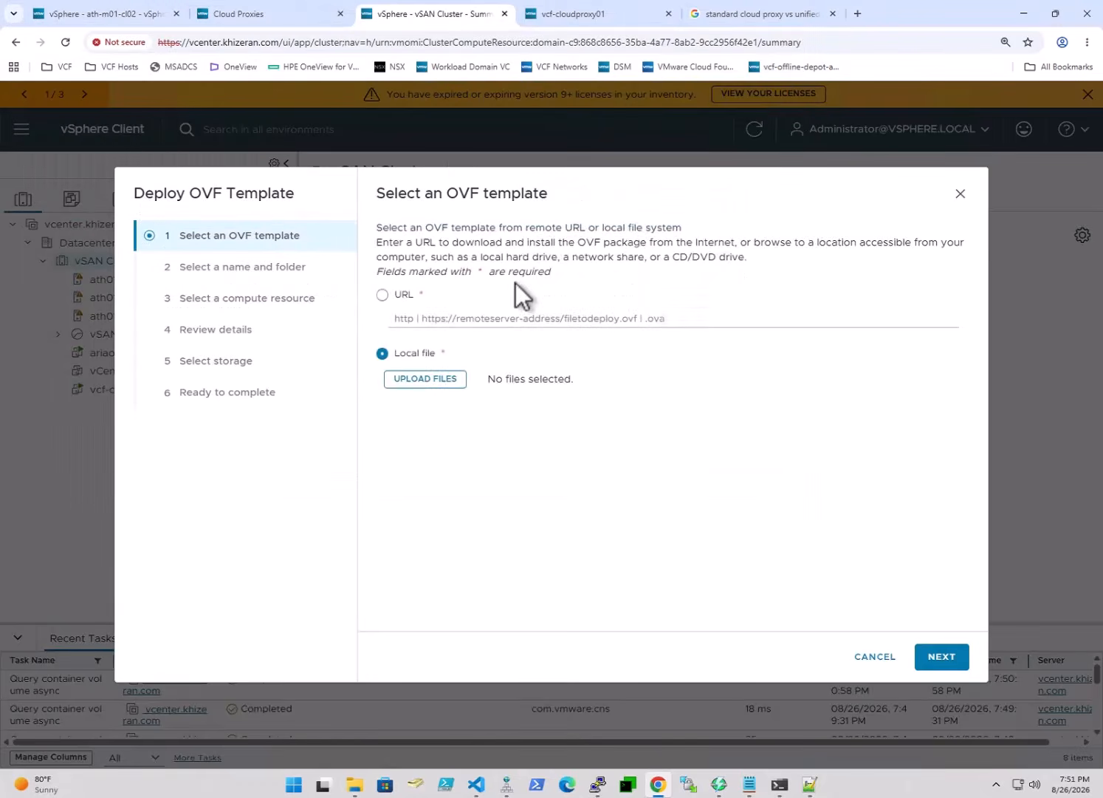
left_click(945, 659)
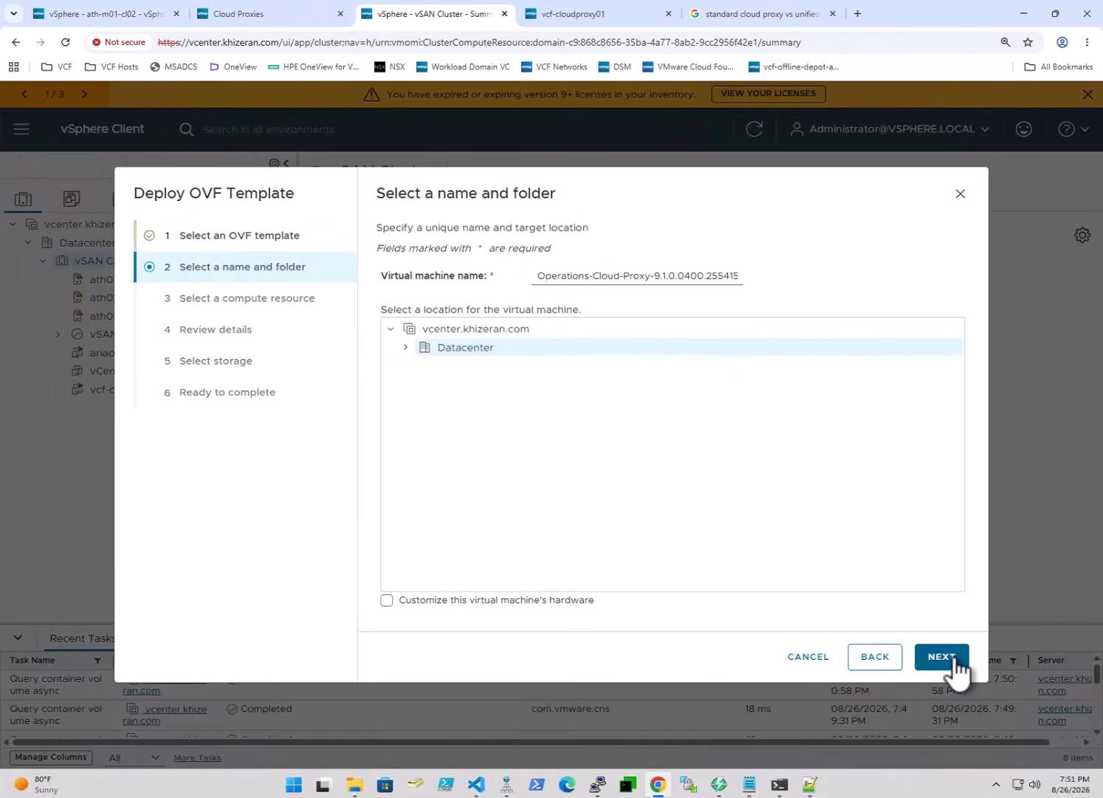
Name the virtual machine vcf-cloudproxy02 and keep Datacenter as its location.
triple_click(640, 273)
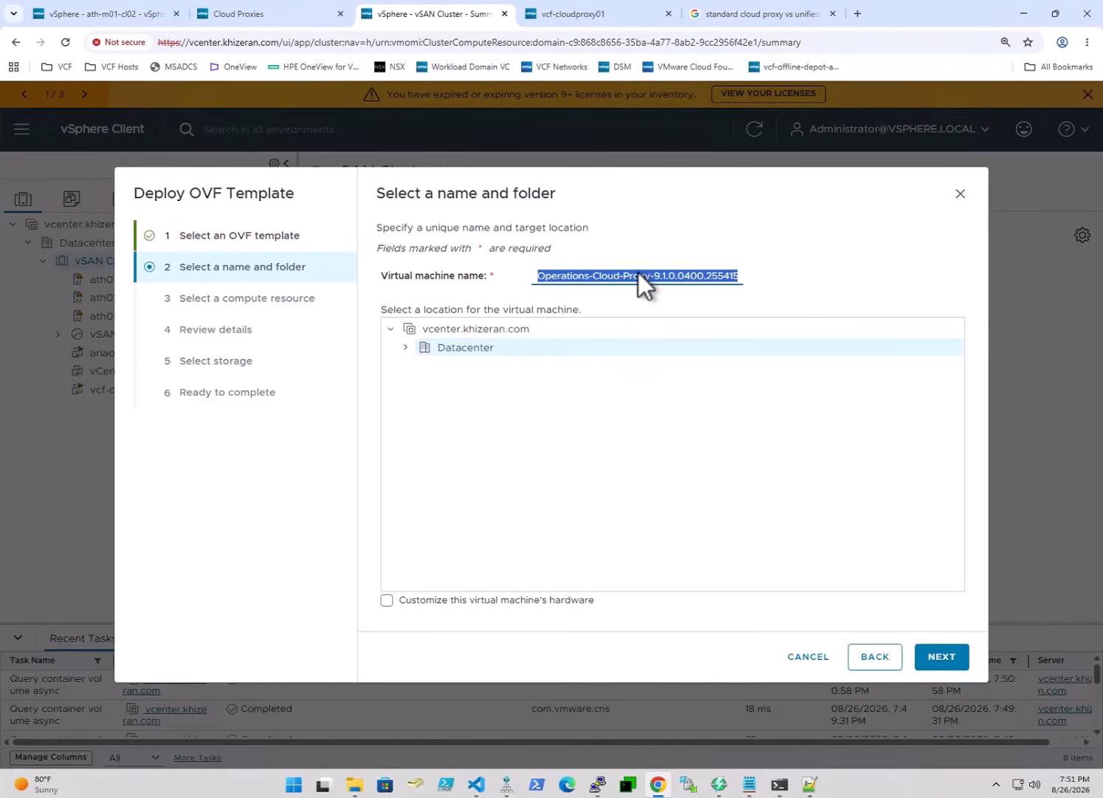
type("vcf-")
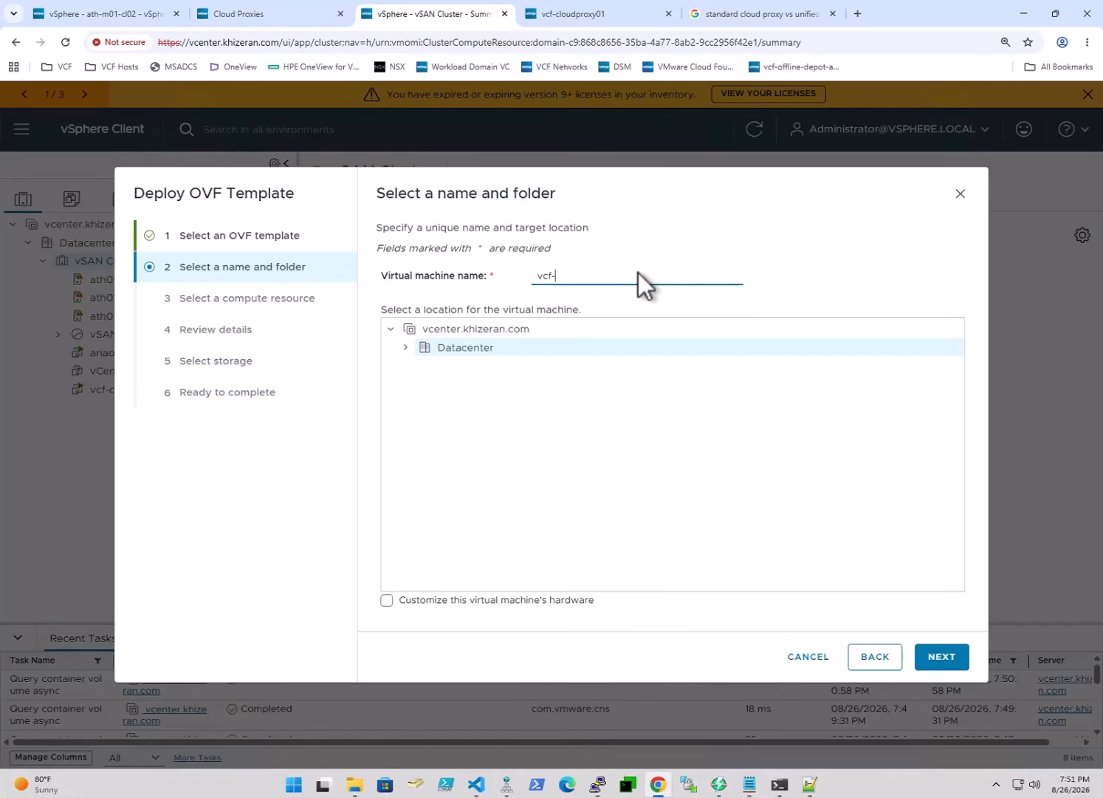
type("cloudproxy02")
left_click(942, 659)
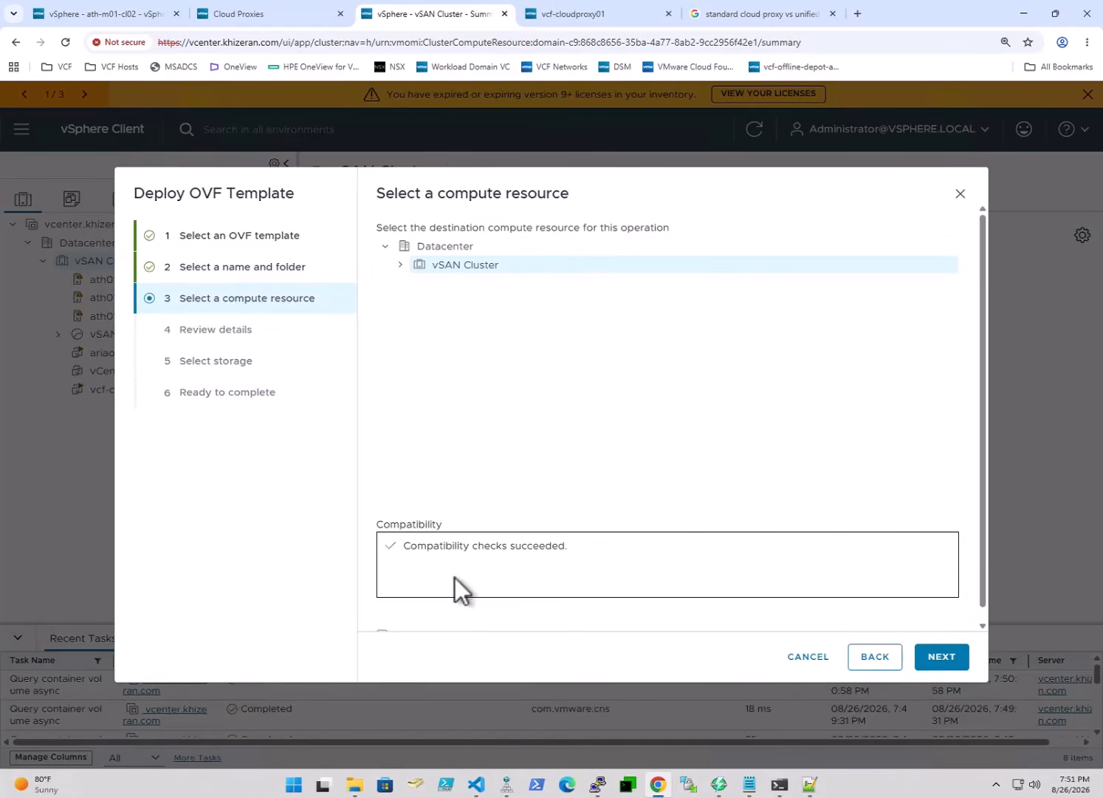
Keep vSAN Cluster as the compute resource and have the deployed VM power on automatically.
scroll(455, 578, "down", 1)
left_click(382, 622)
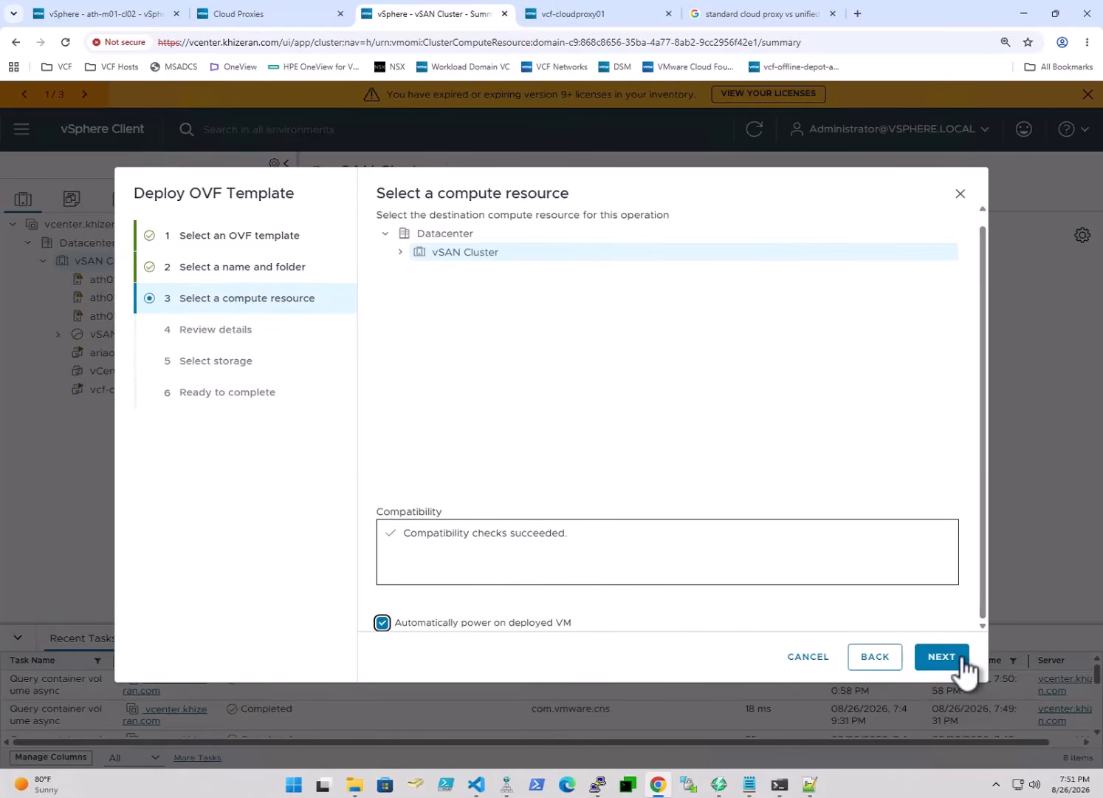
left_click(942, 657)
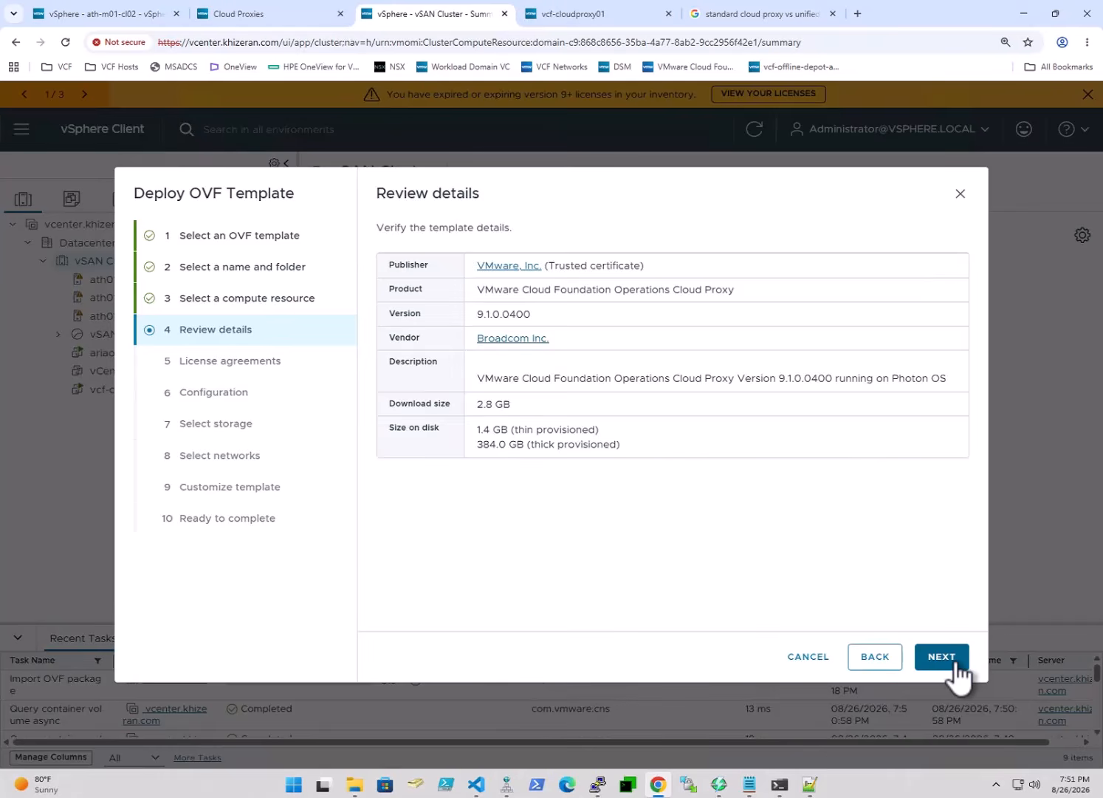
Continue past the template details and accept all license agreements.
left_click(941, 656)
left_click(404, 519)
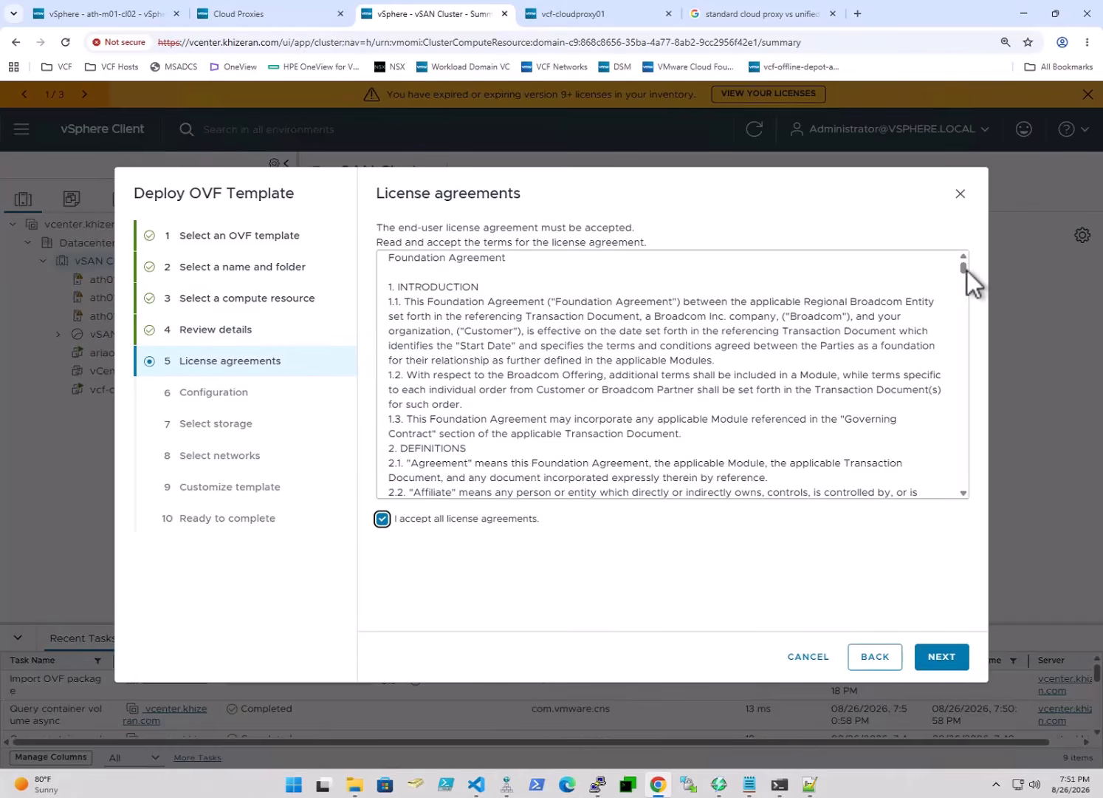
left_click_drag(966, 271, 967, 368)
left_click(939, 656)
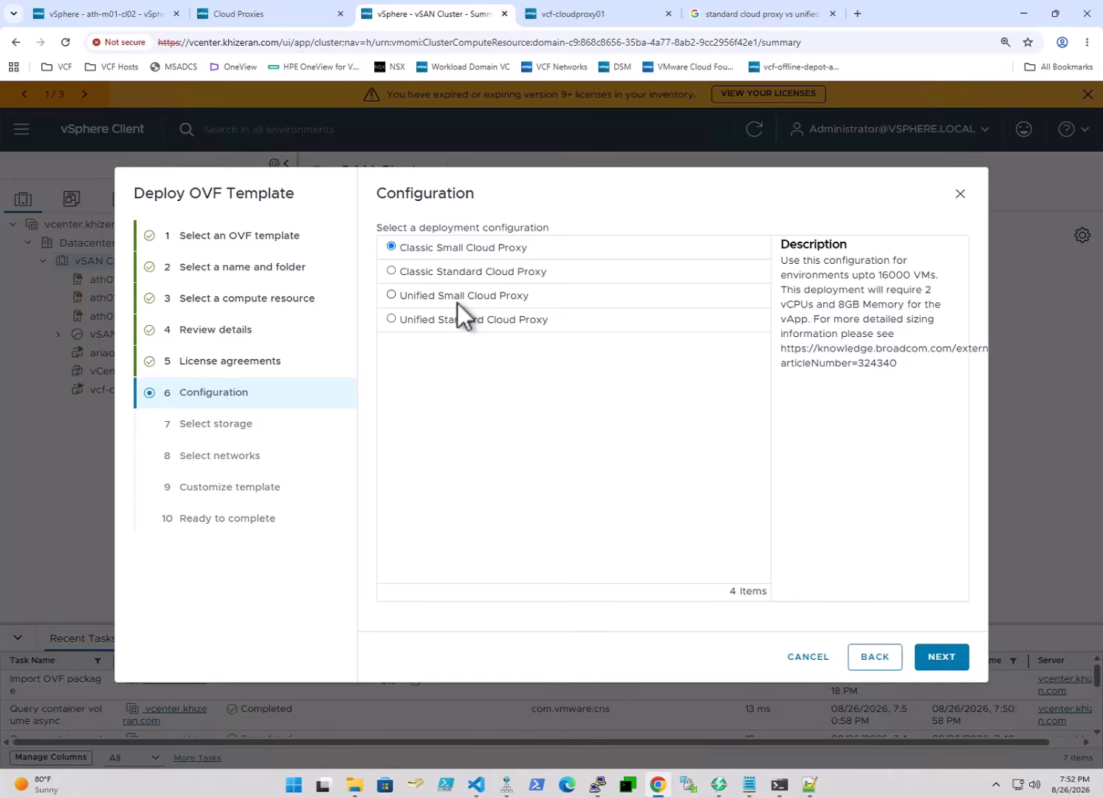
Choose the Unified Small Cloud Proxy deployment configuration and store the VM on vsanDatastore.
left_click(391, 295)
left_click(942, 653)
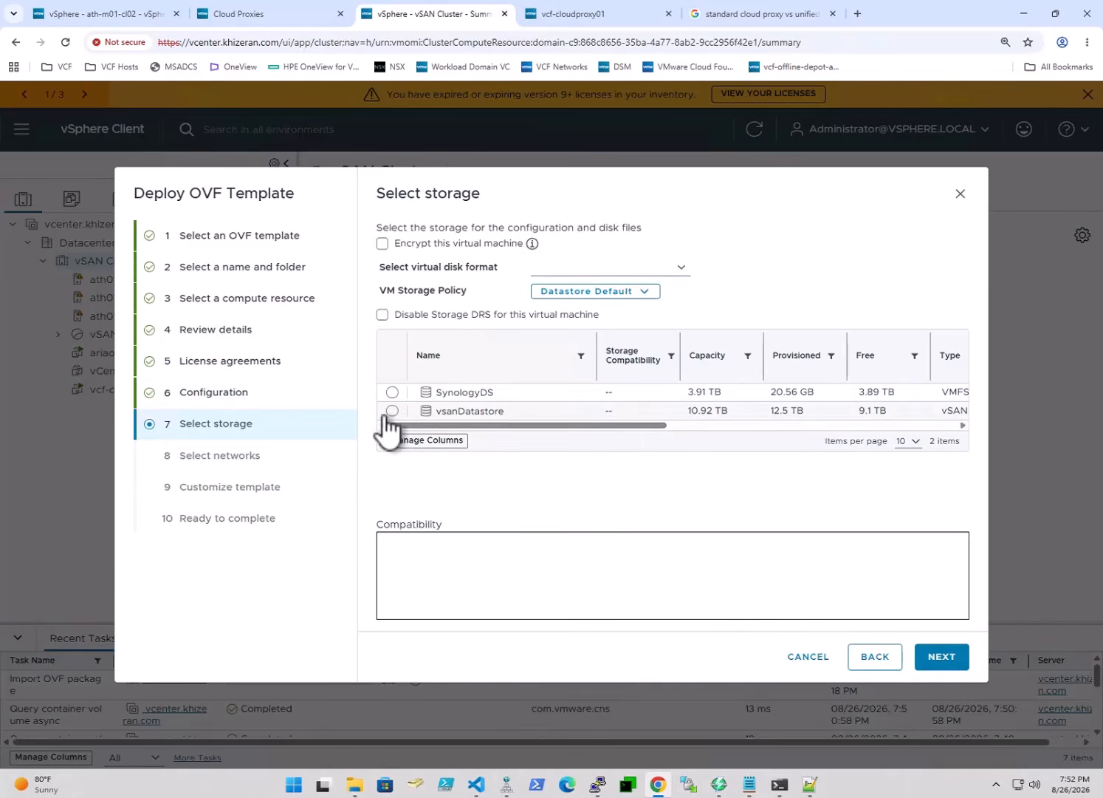
left_click(393, 411)
left_click(959, 657)
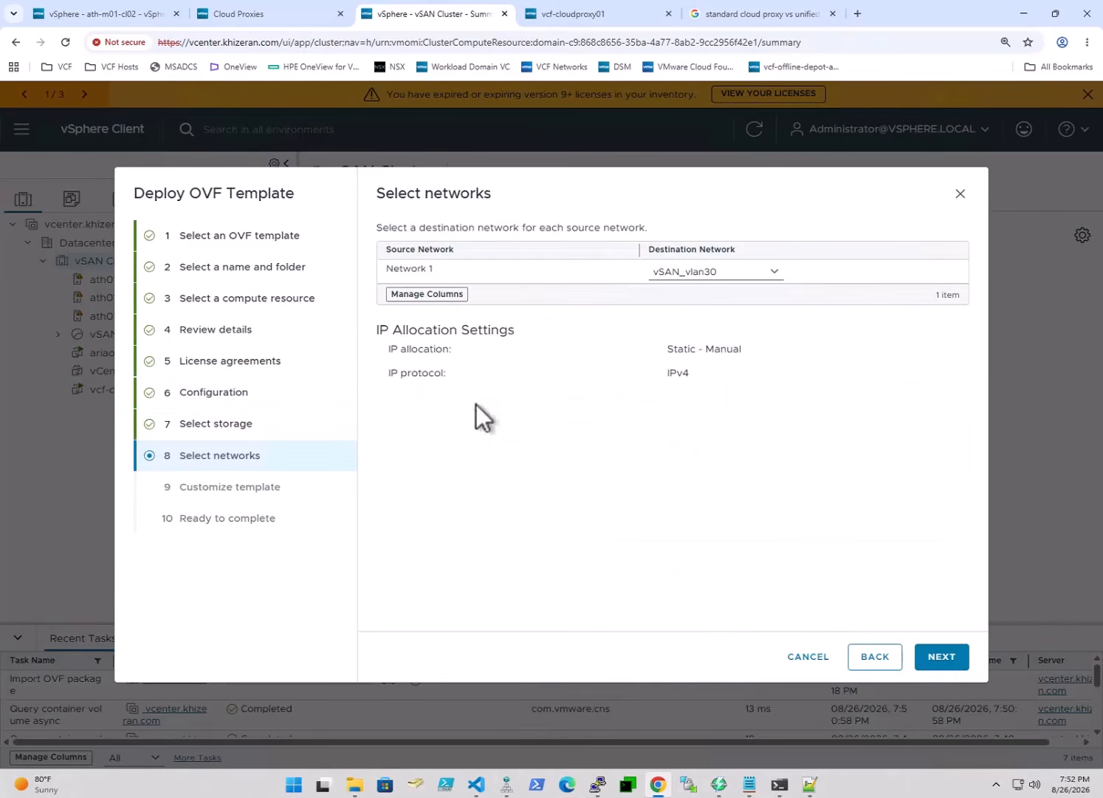
Map Network 1 to the VCF_VM_vlan6 destination network and continue to the template customization.
left_click(698, 270)
left_click(713, 323)
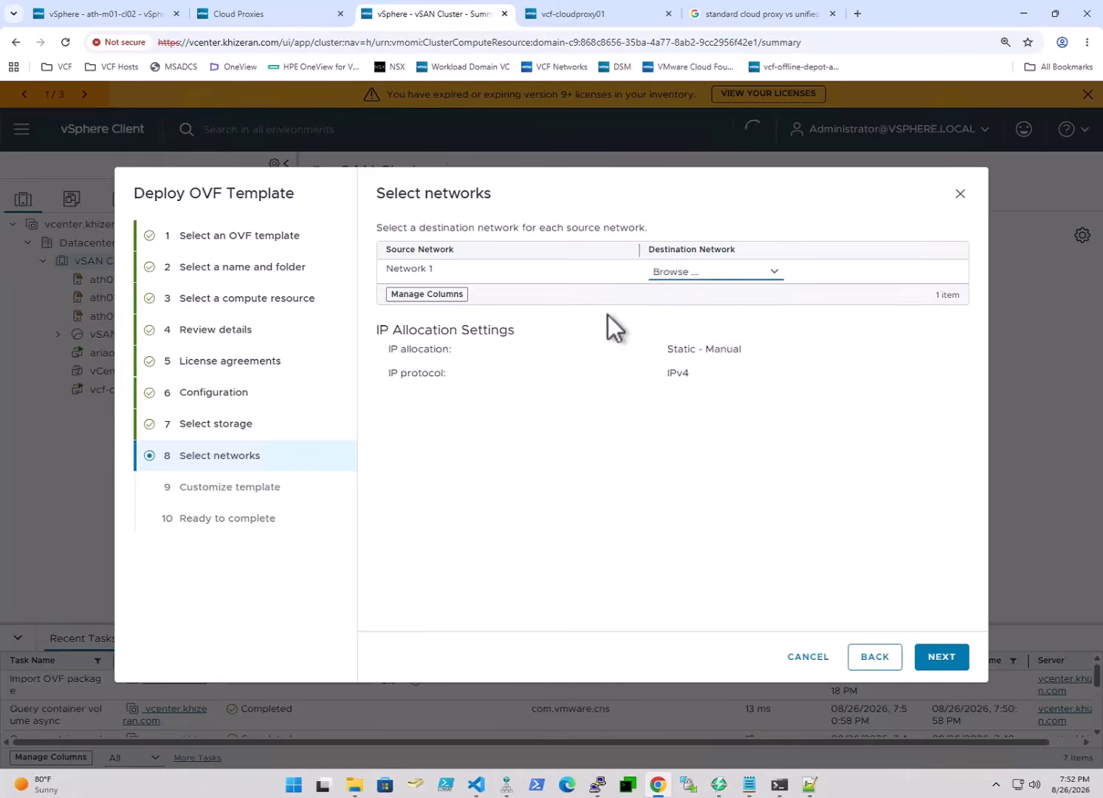
left_click(376, 290)
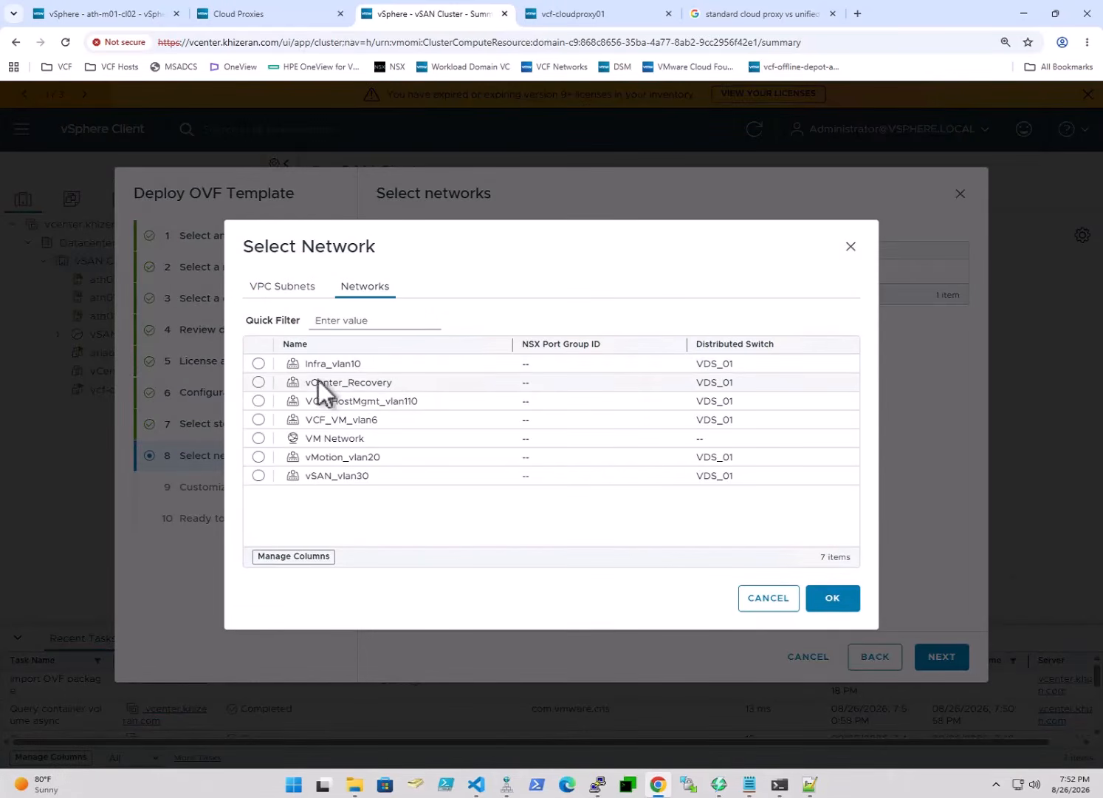
left_click(259, 420)
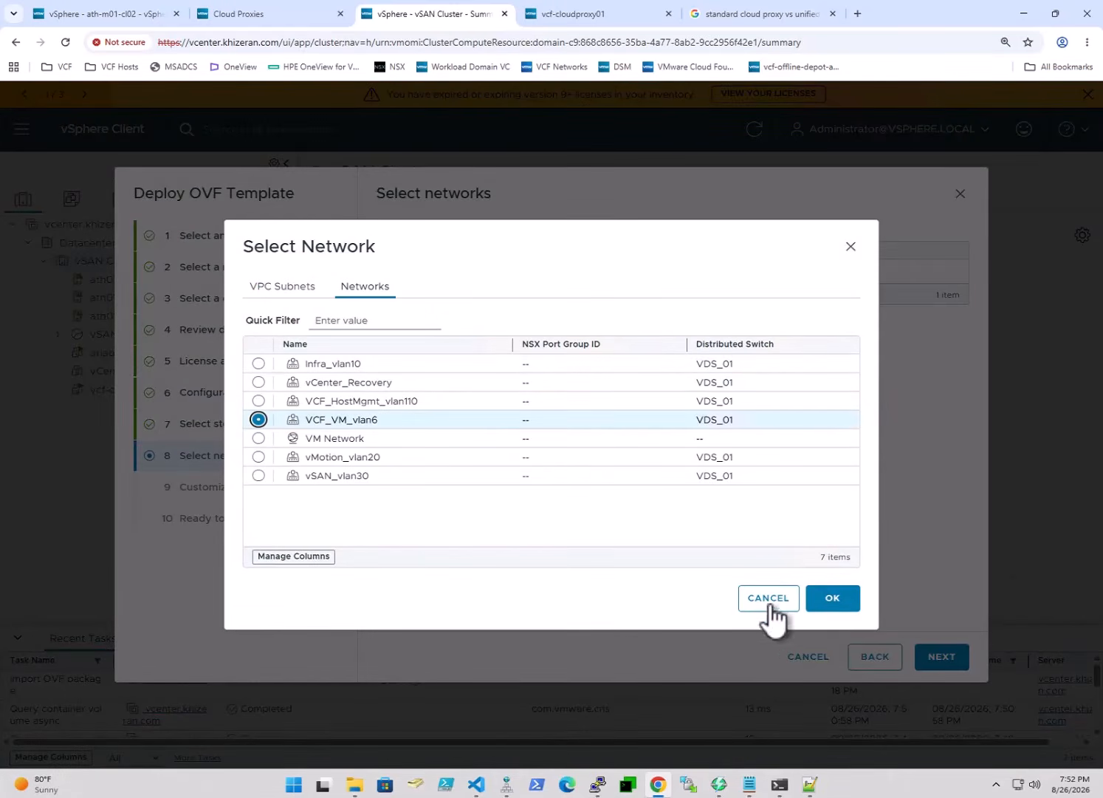
left_click(828, 602)
left_click(939, 658)
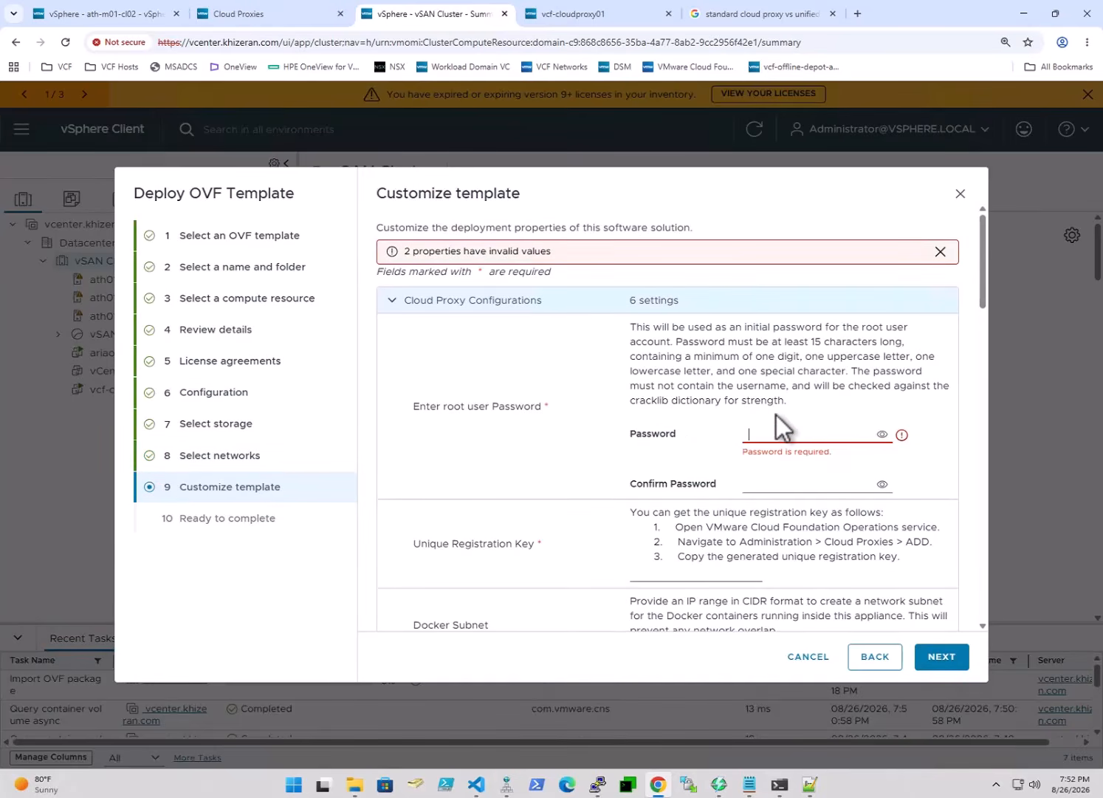
Enter the root user password for the cloud proxy and repeat it in the confirmation field.
type("•••••••••••••••")
key("Tab")
type("•")
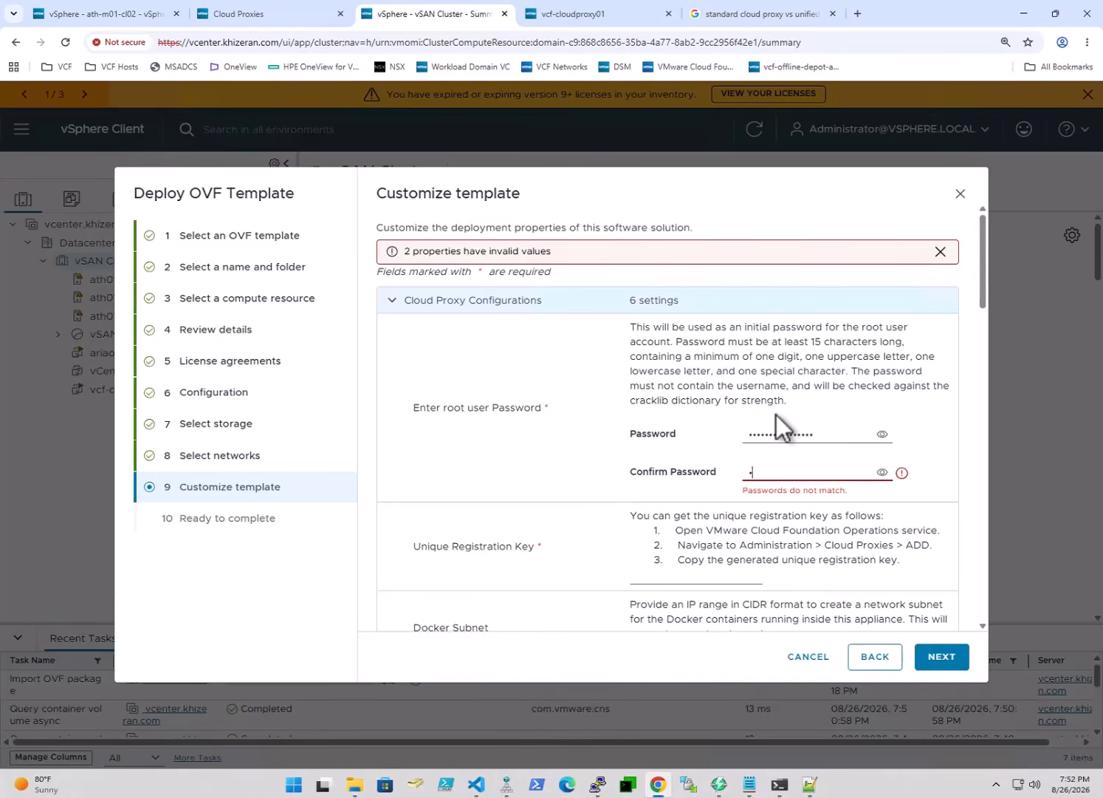
type("••••••••••••••••")
key("ctrl+a")
type("•")
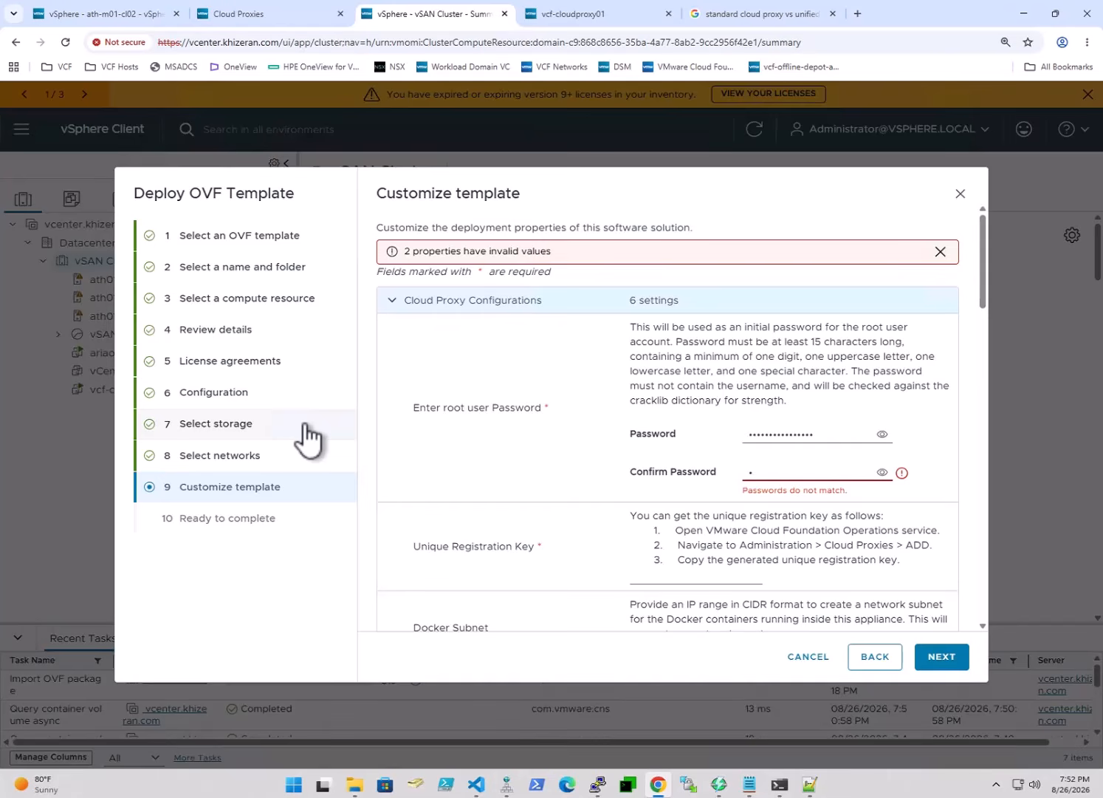
type("•••••••••••••••")
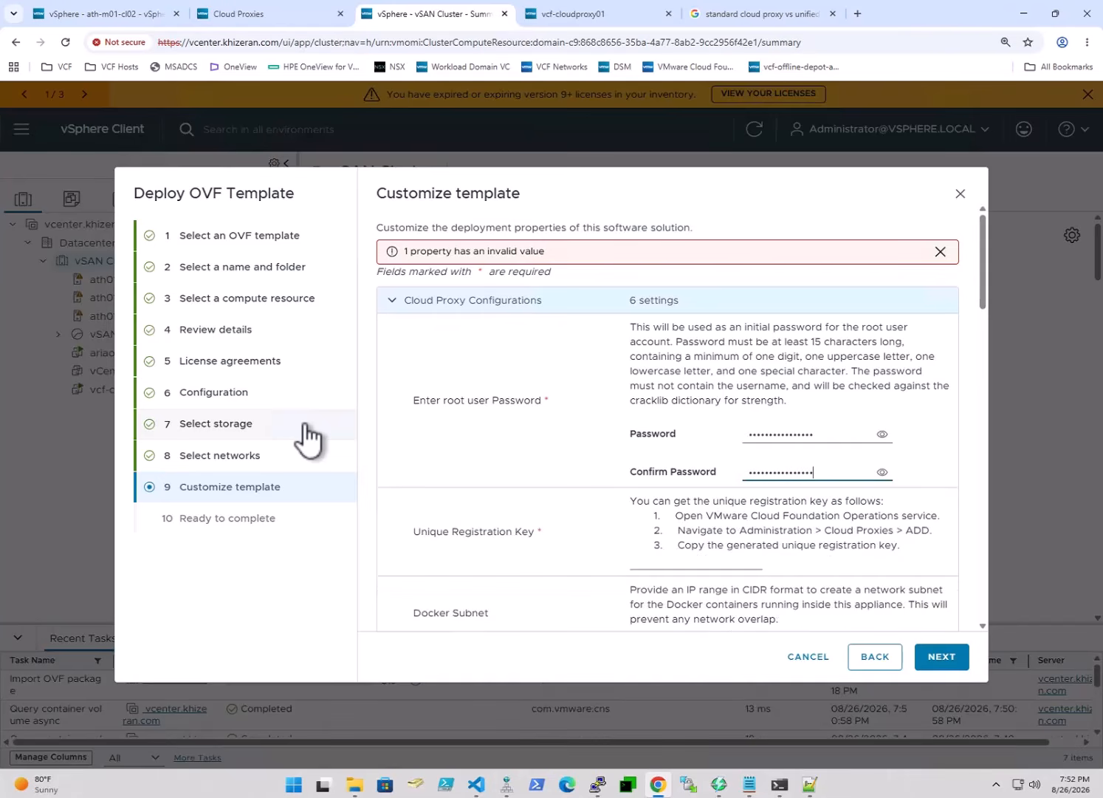
In VCF Operations, start adding a cloud proxy, activate Data persistence, and copy the newly generated unique registration key.
scroll(679, 503, "down", 1)
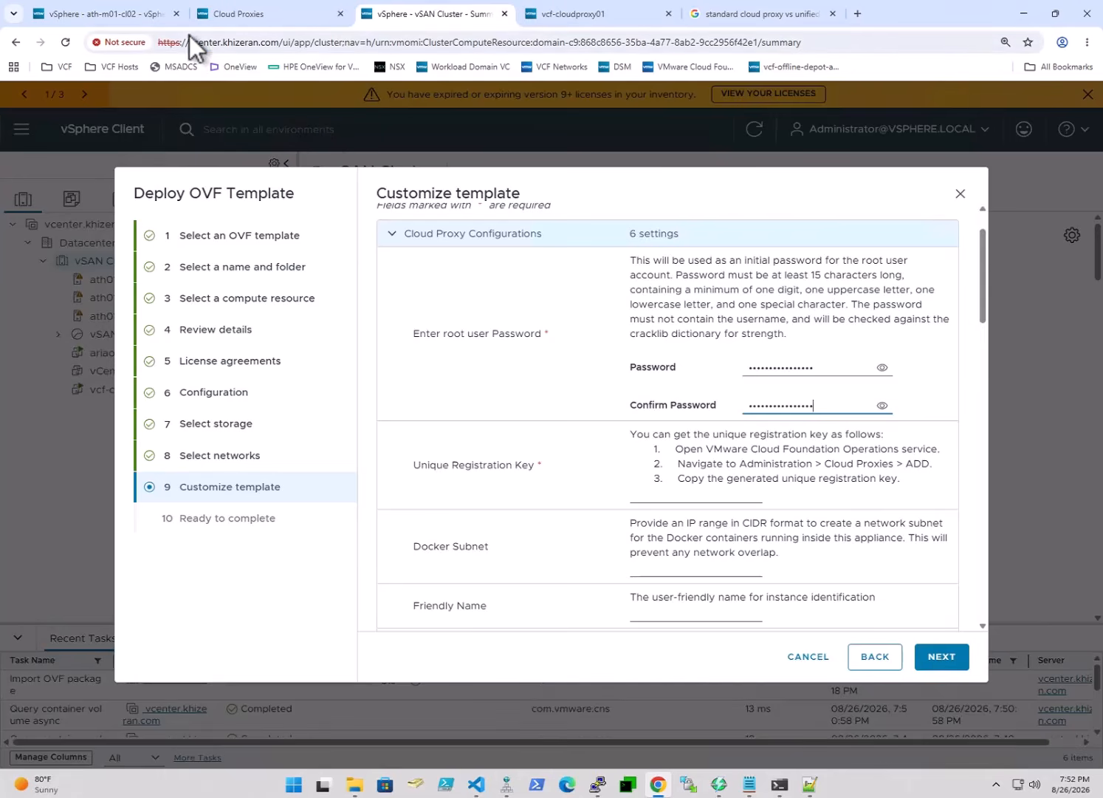
mouse_move(119, 12)
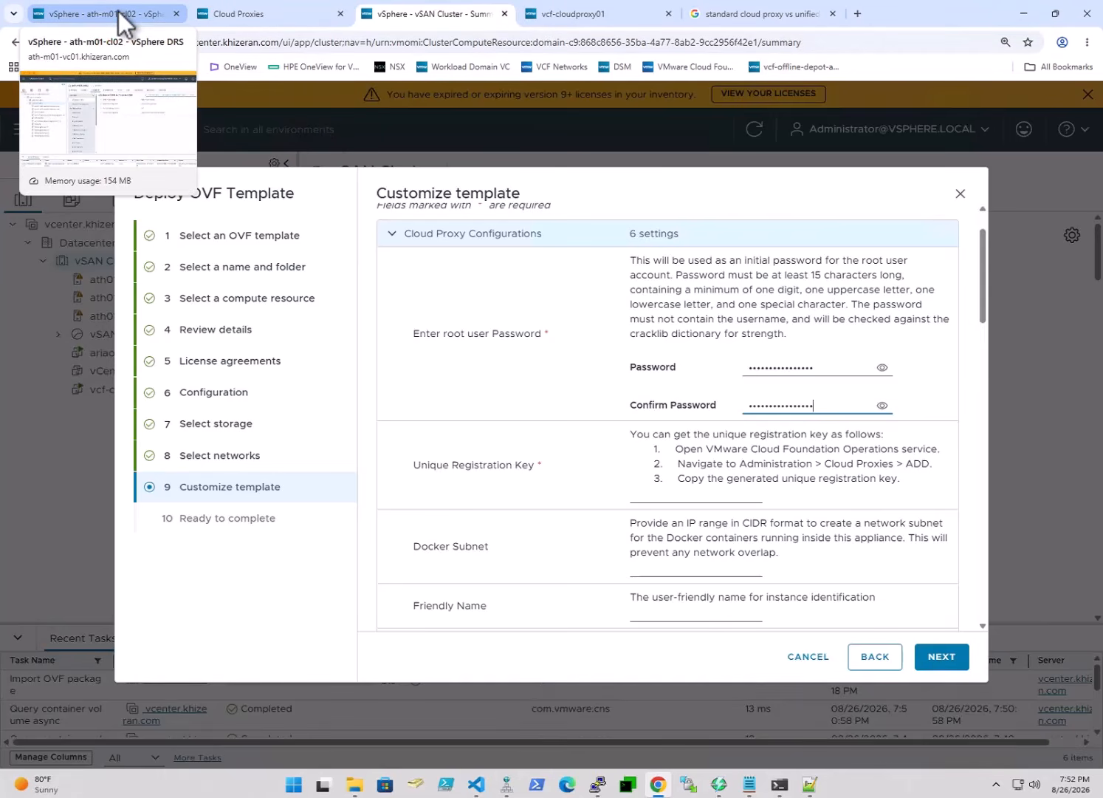
left_click(267, 17)
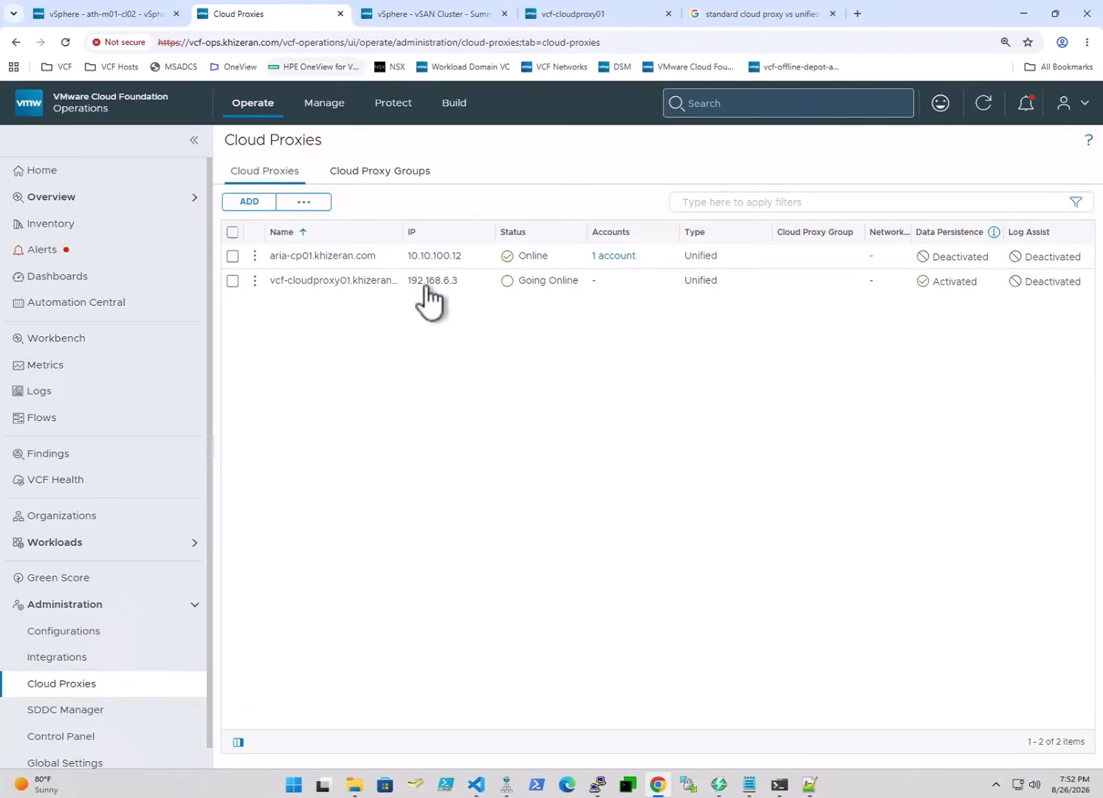
left_click(259, 203)
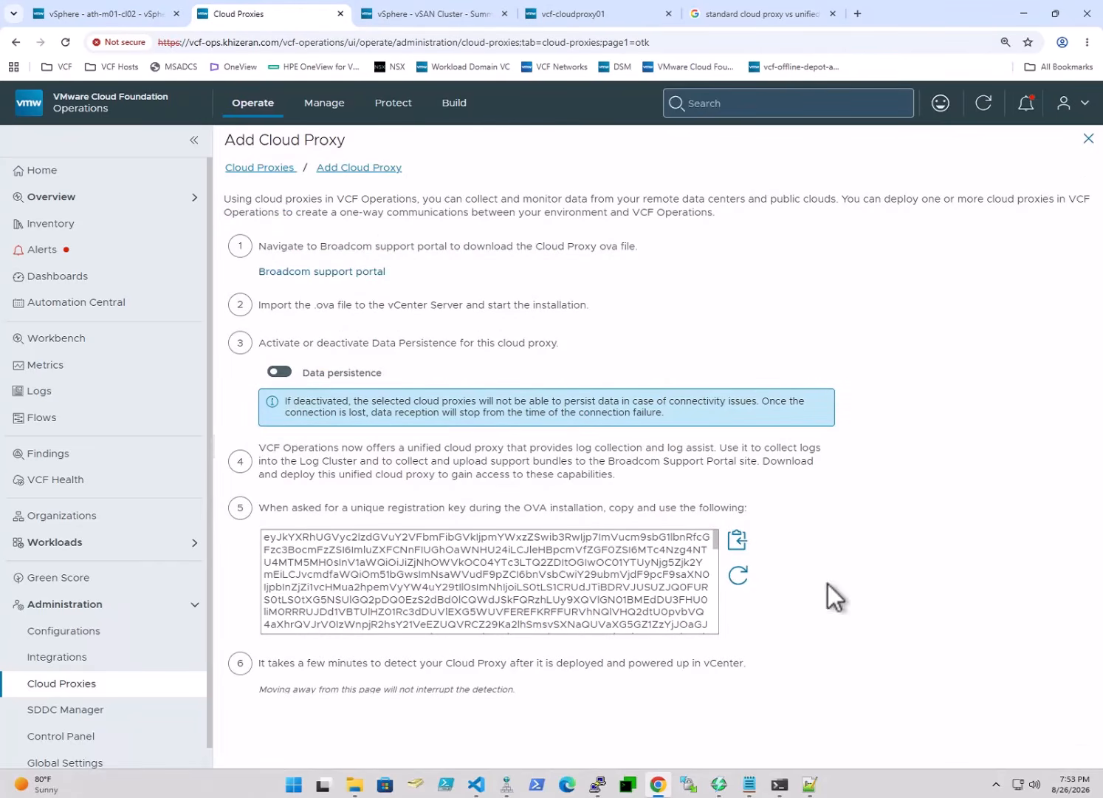
left_click(286, 374)
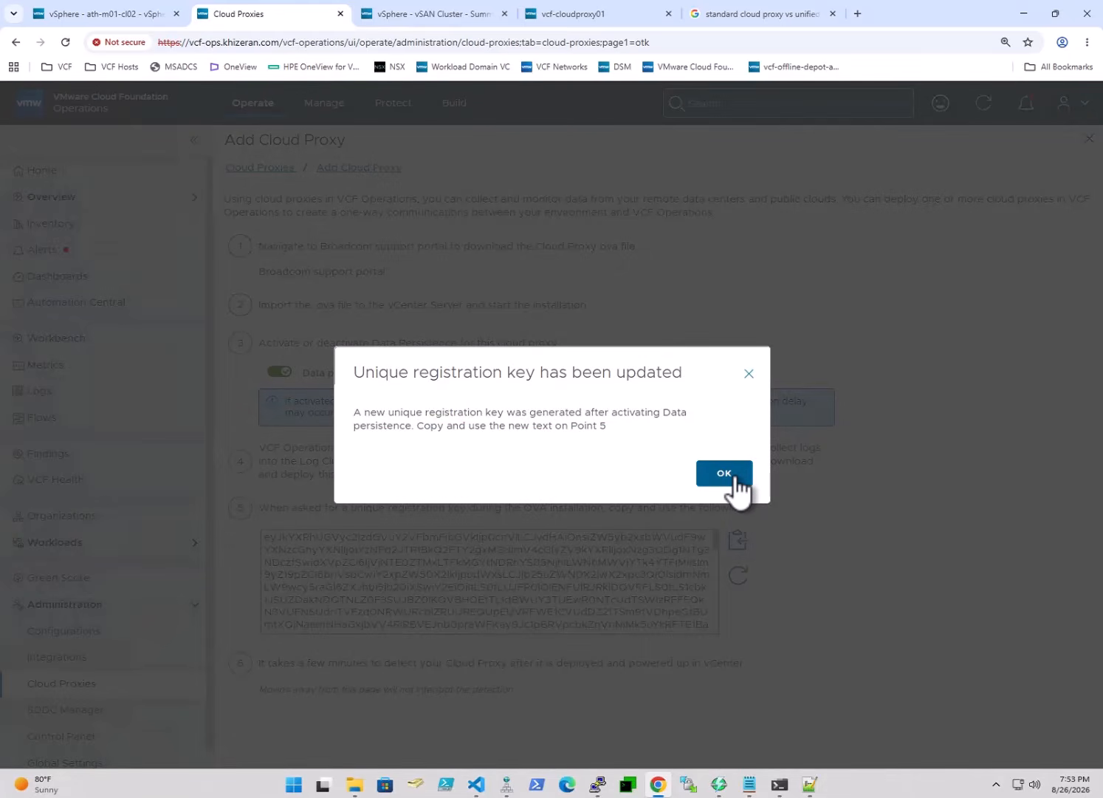
left_click(734, 477)
left_click(738, 541)
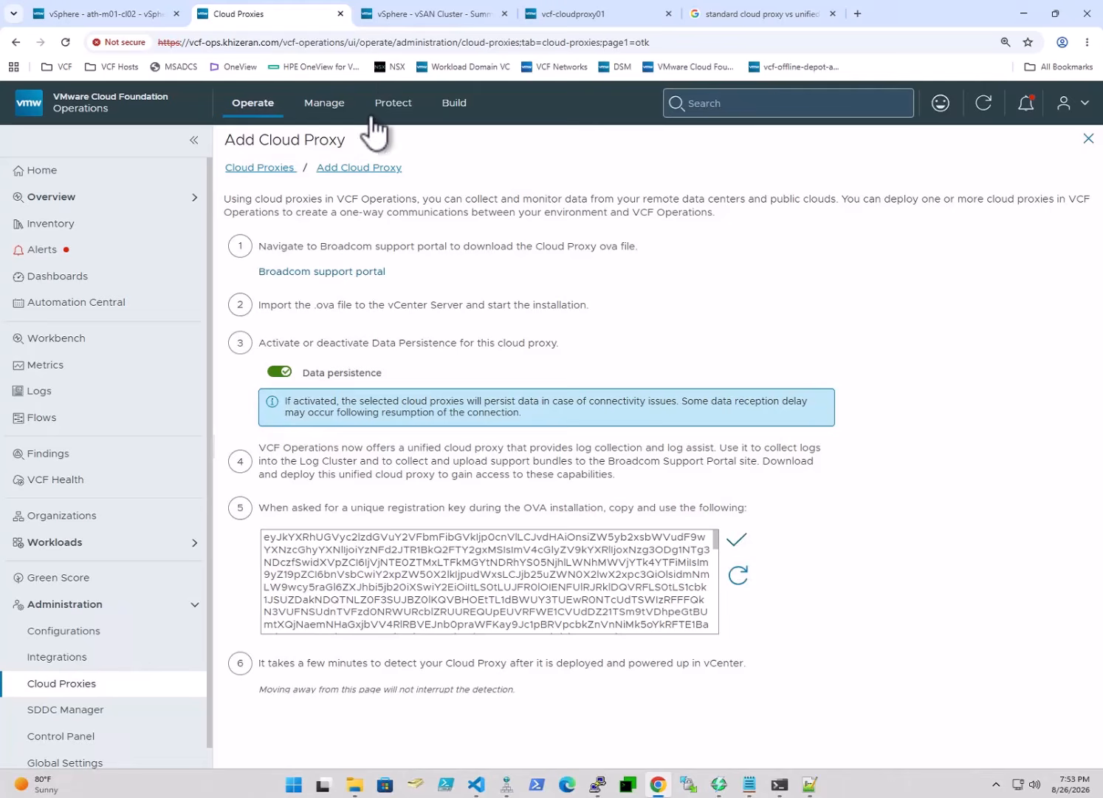
Return to the OVF deployment in vSphere and paste the copied key as the Unique Registration Key.
left_click(436, 16)
left_click(665, 493)
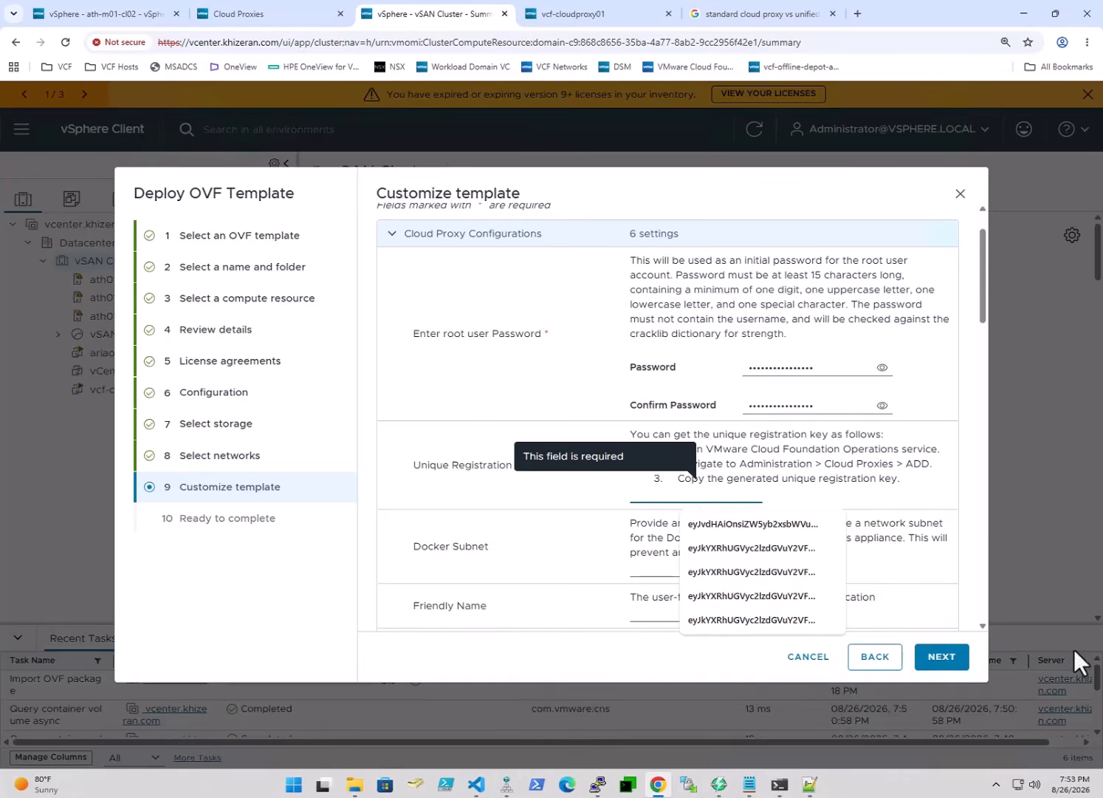
right_click(664, 493)
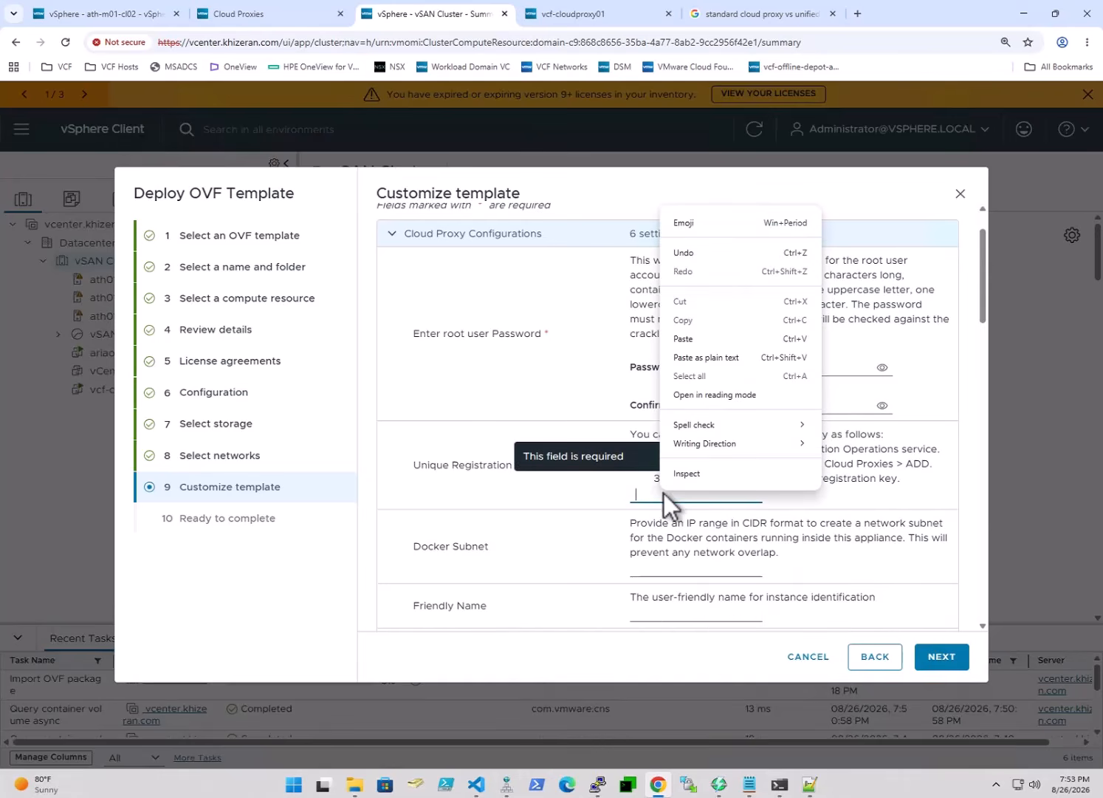
left_click(704, 340)
Leave the Docker Subnet blank and set the Friendly Name to vcf-cloudproxy02.khizeran.com.
left_click(705, 569)
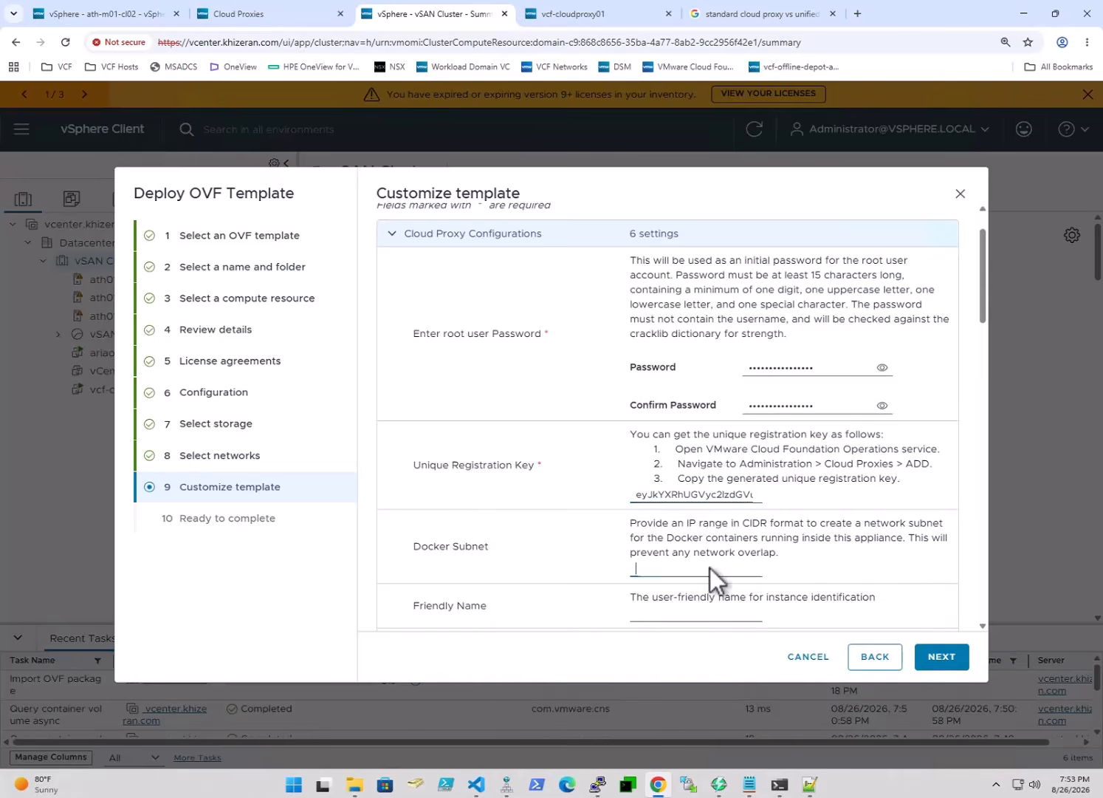
scroll(719, 563, "down", 2)
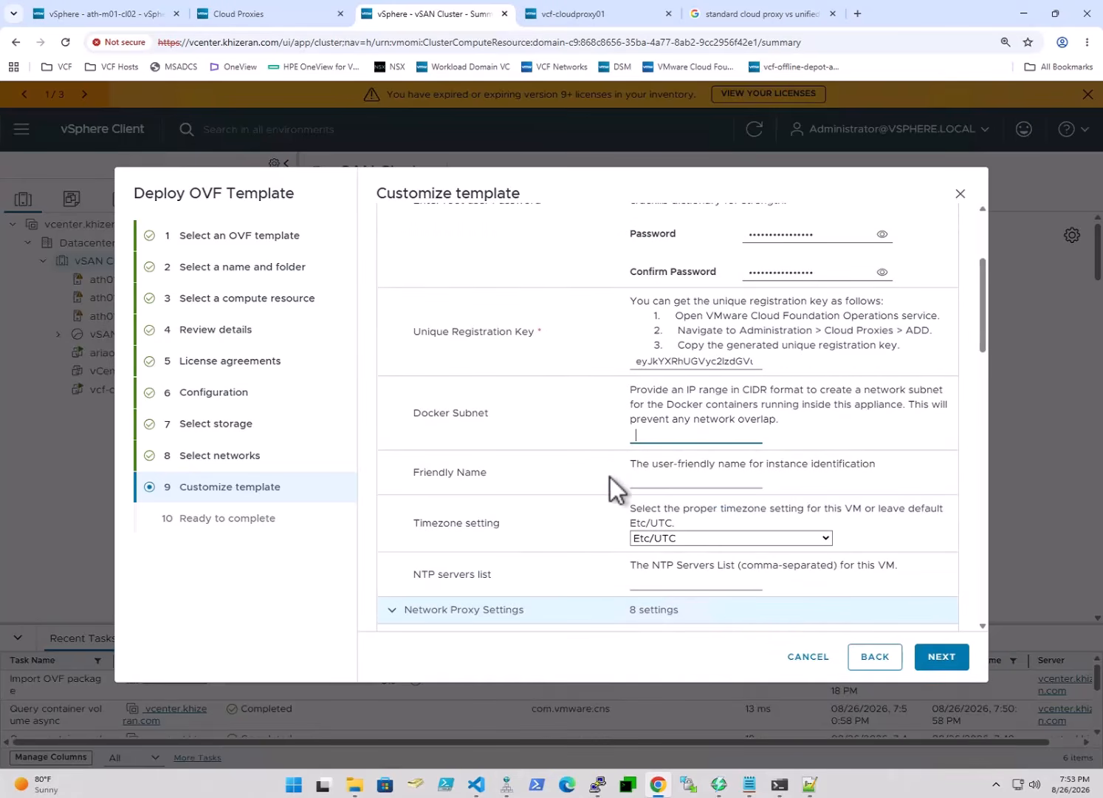
left_click(689, 481)
left_click(755, 557)
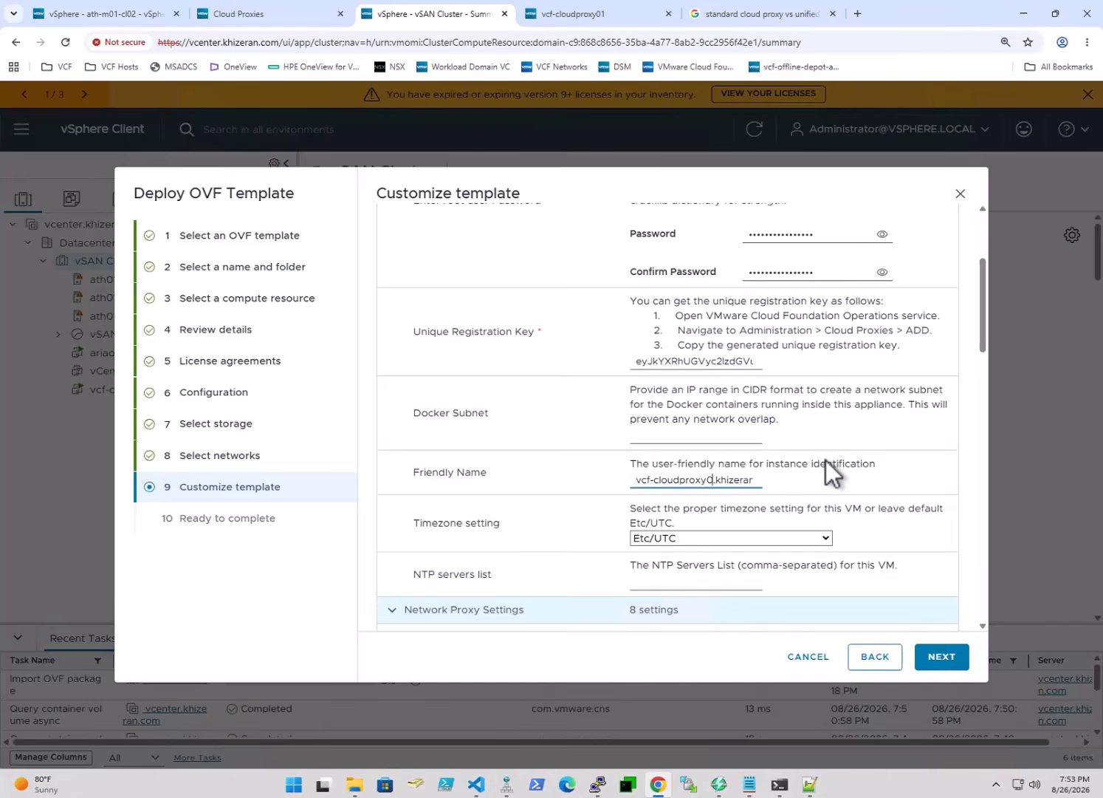
Set the appliance's timezone to US/Pacific and its NTP servers list to 10.10.100.2.
left_click(787, 539)
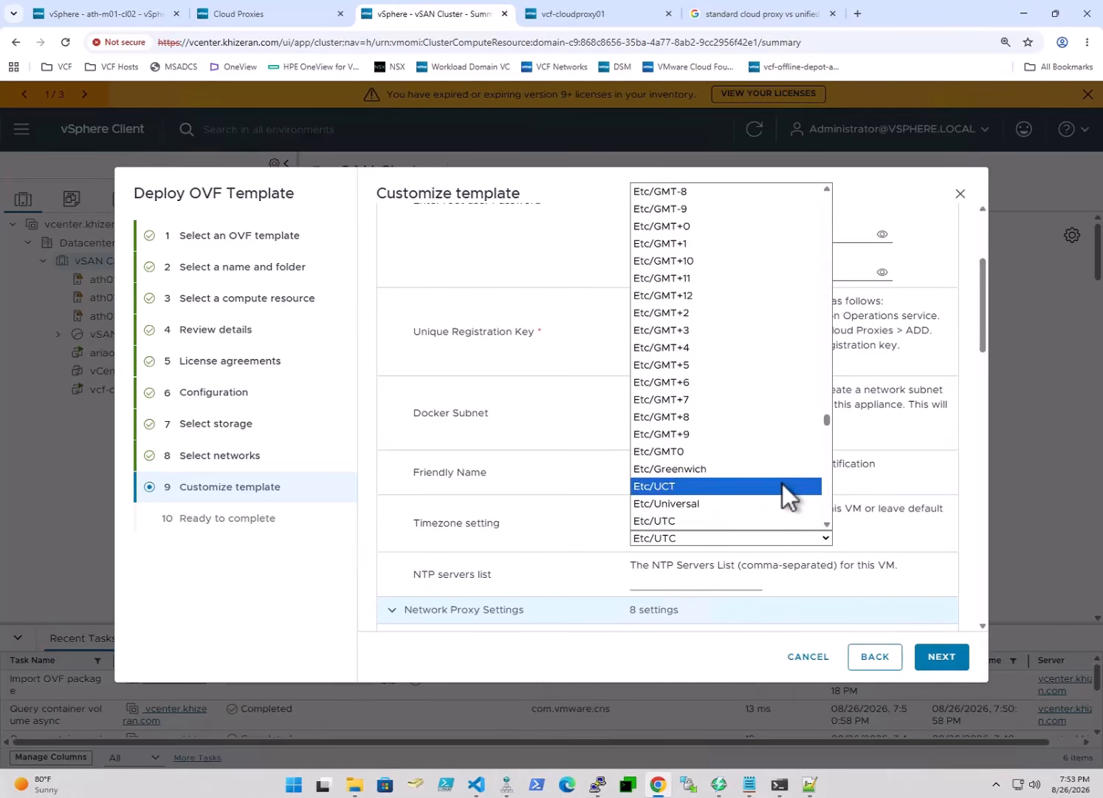
scroll(781, 483, "down", 20)
left_click(726, 441)
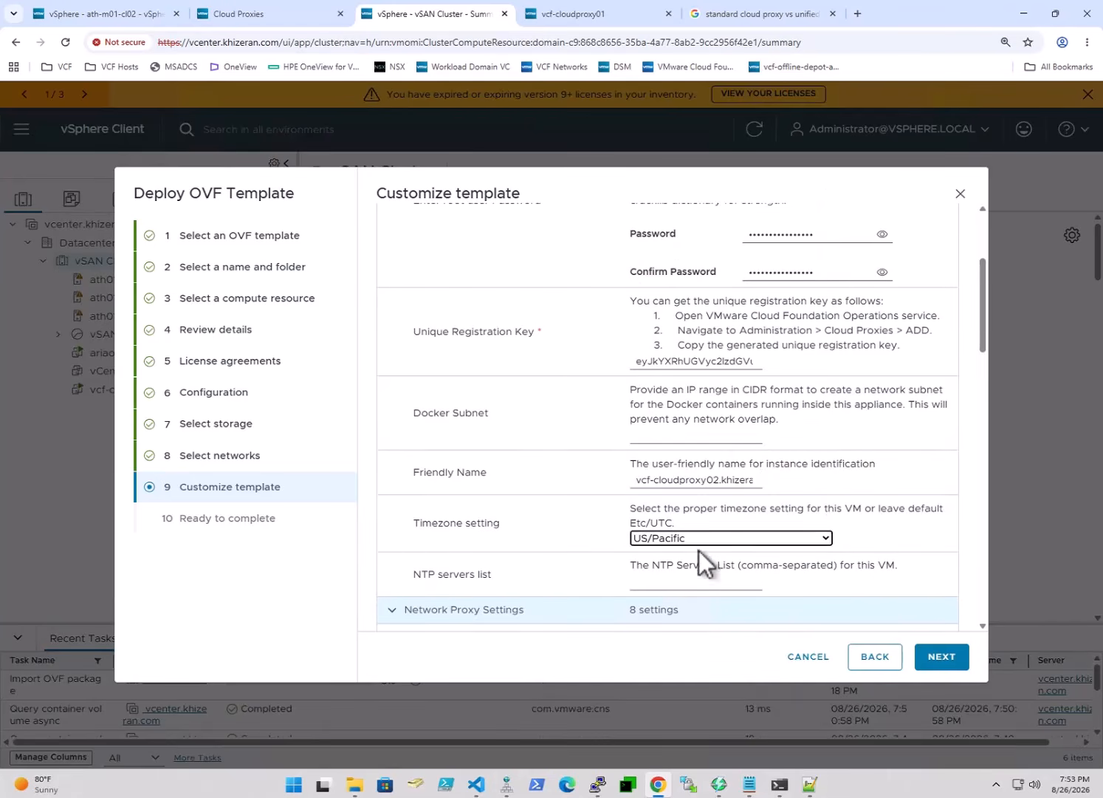
left_click(674, 588)
left_click(689, 610)
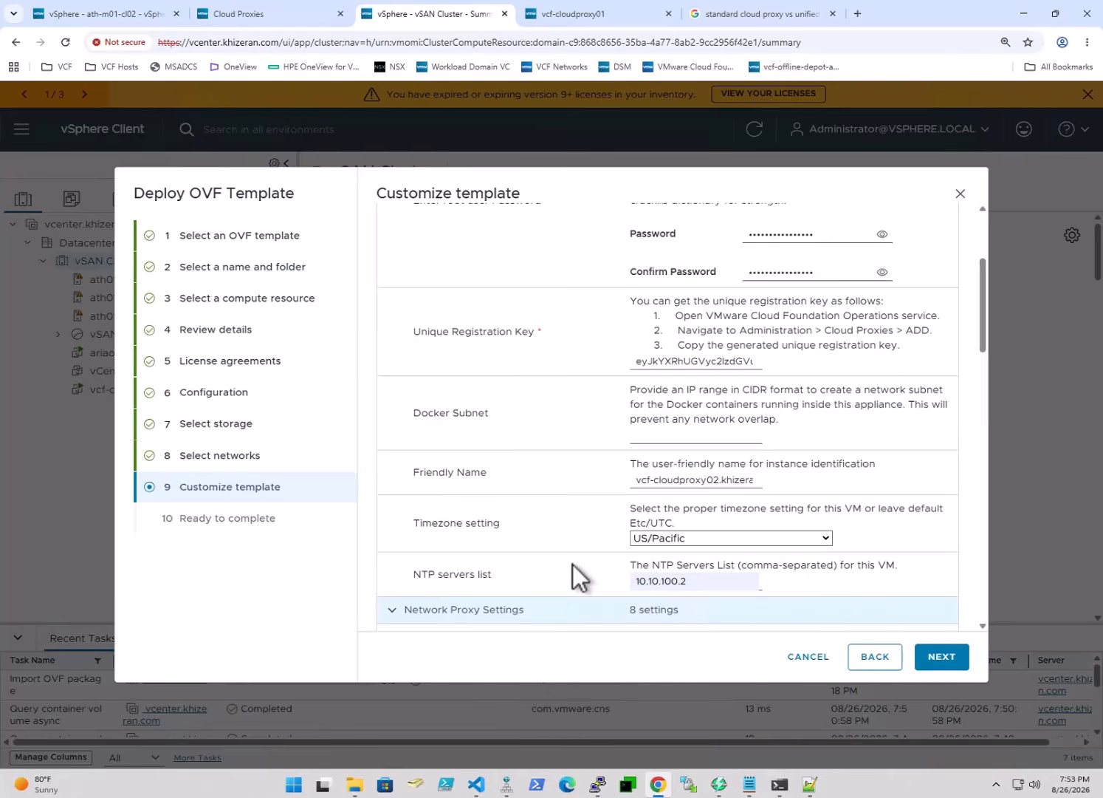
Collapse the unused Network Proxy Settings and set the Domain Name to vcf-cloudproxy02.khizeran.com in the Networking Properties.
scroll(572, 564, "down", 5)
scroll(666, 274, "up", 2)
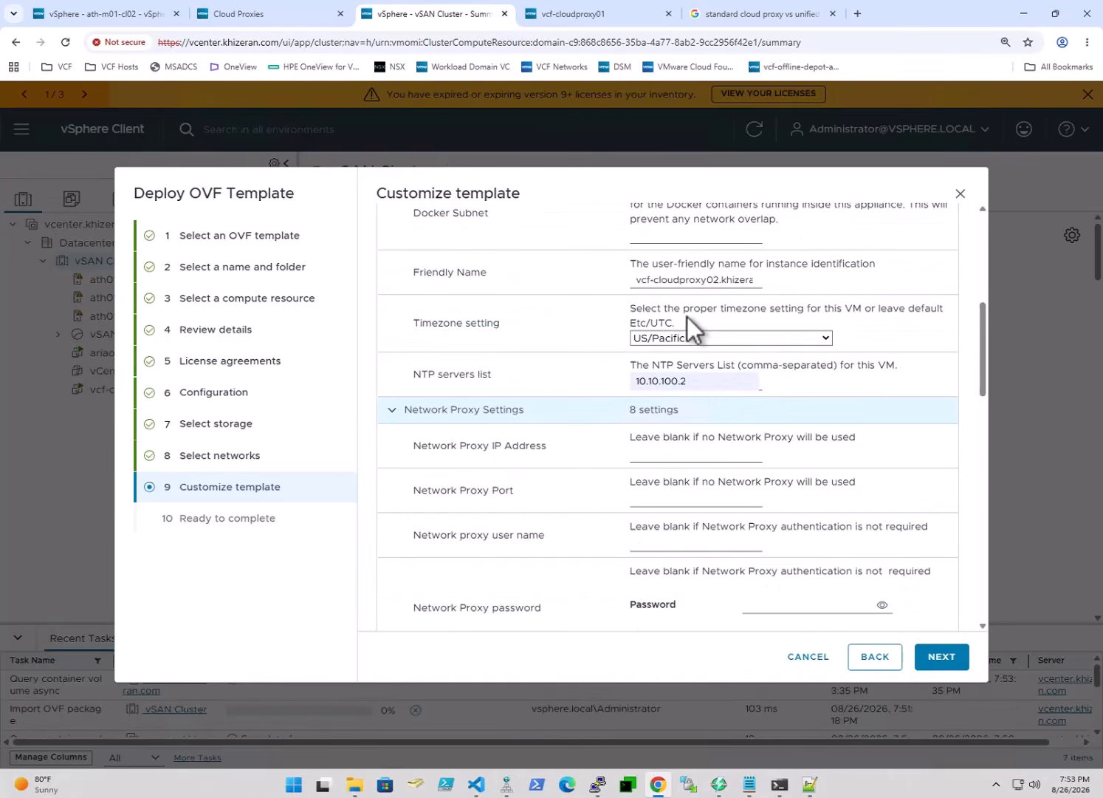
scroll(710, 466, "down", 3)
scroll(406, 317, "up", 1)
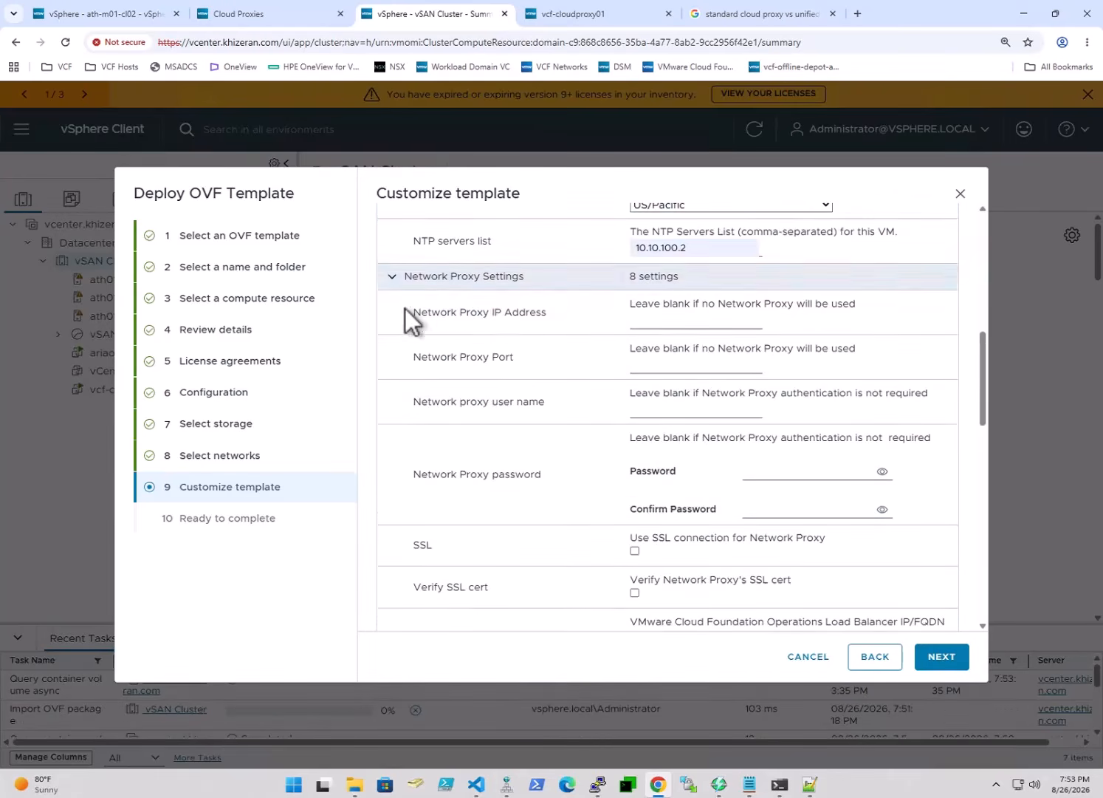
left_click(394, 277)
left_click(719, 345)
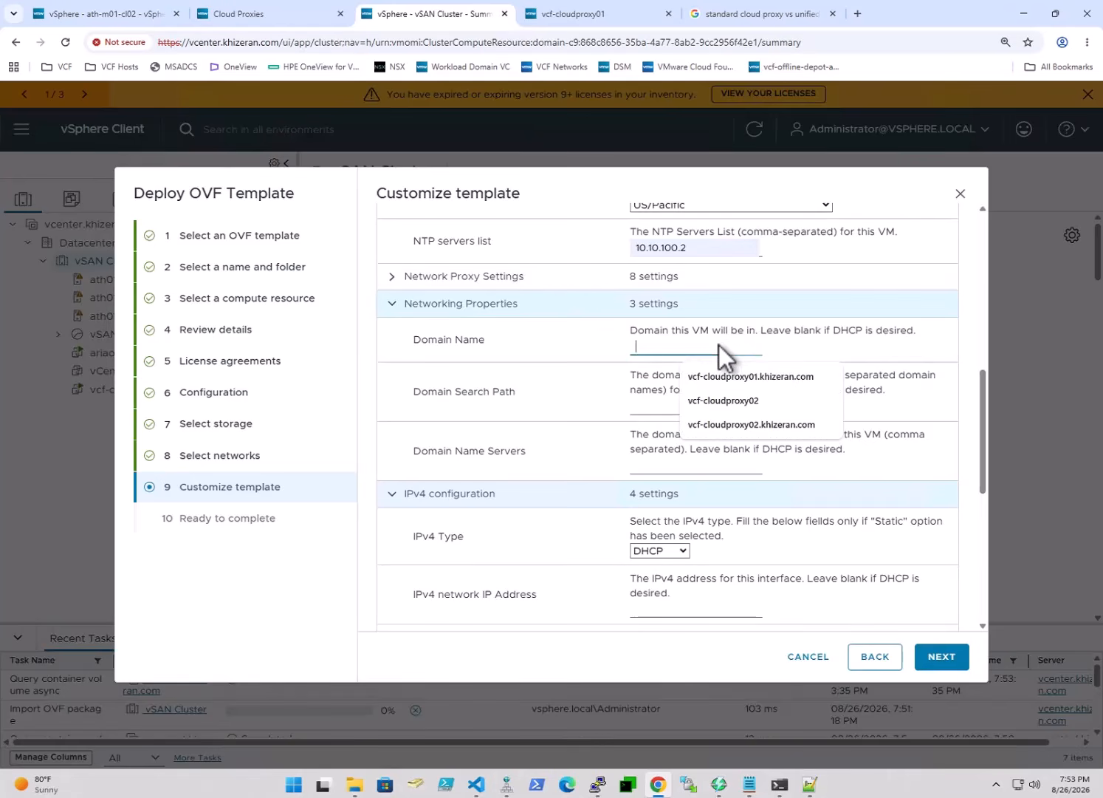
left_click(801, 425)
Set the Domain Search Path to khizeran.com and the Domain Name Servers to 10.10.100.2, 10.10.100.4.
left_click(682, 408)
left_click(713, 435)
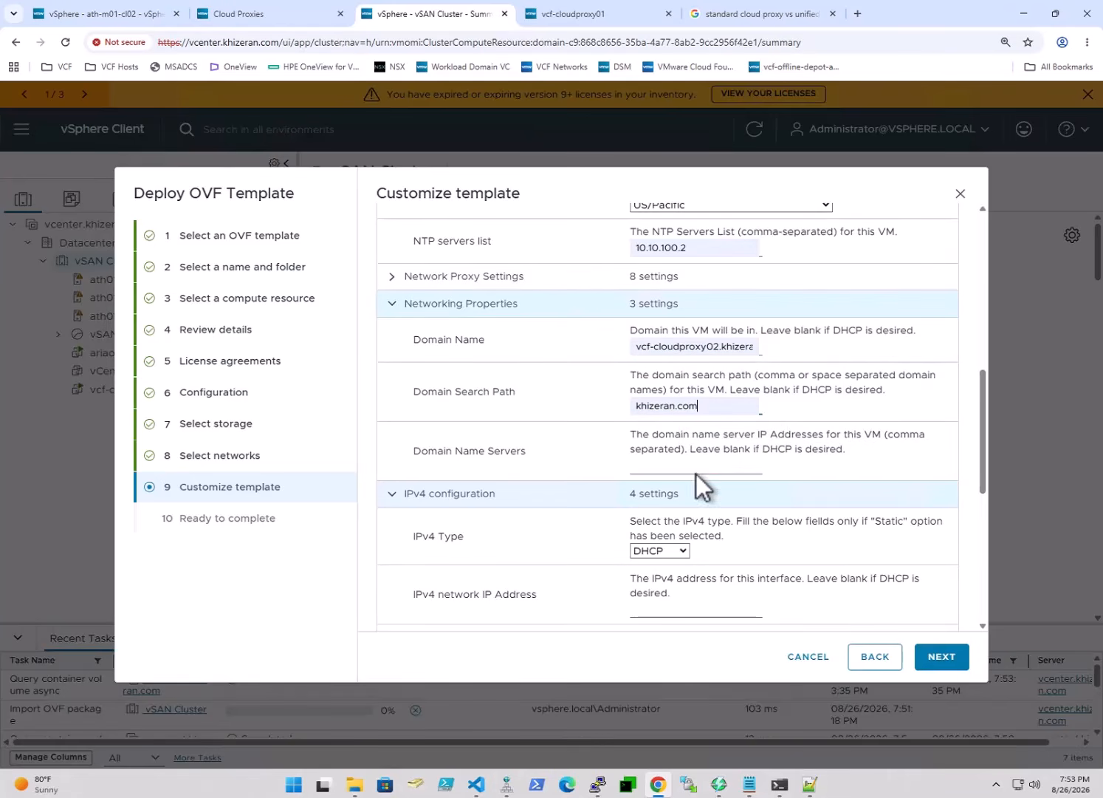
left_click(698, 465)
left_click(749, 492)
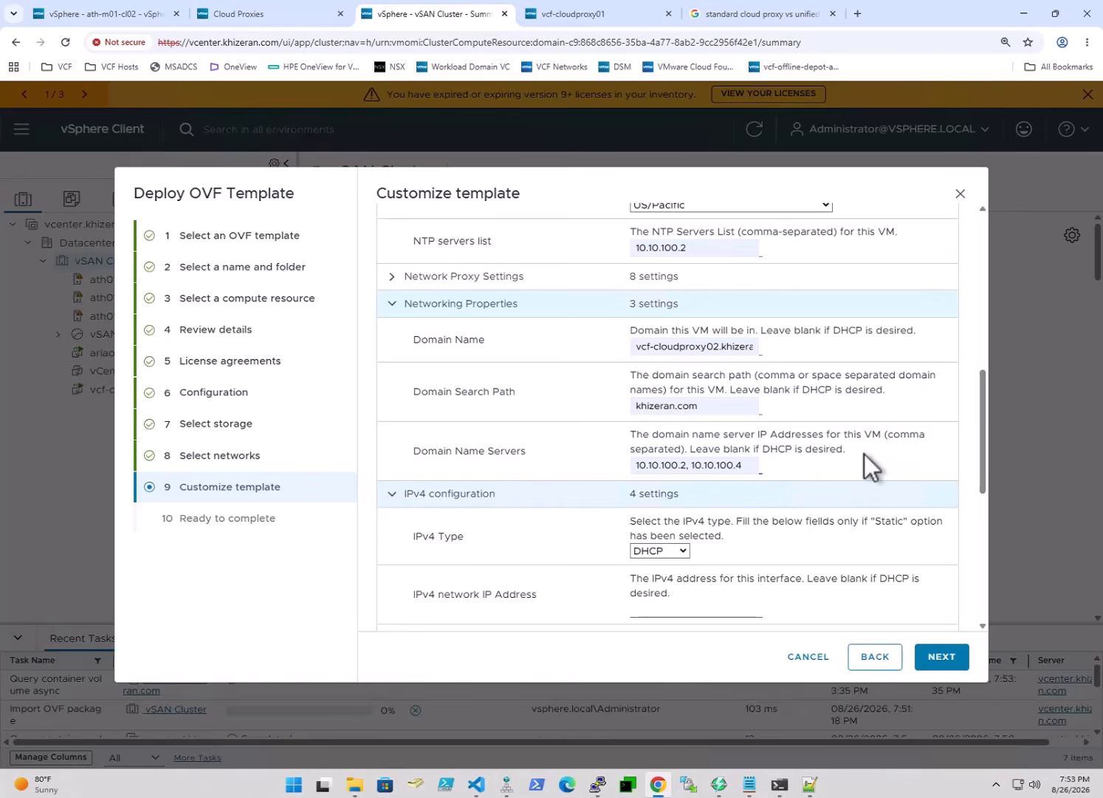
Configure IPv4 as Static with IP address 192.168.6.19, default gateway 192.168.6.1 and netmask 255.255.255.128.
scroll(983, 403, "down", 2)
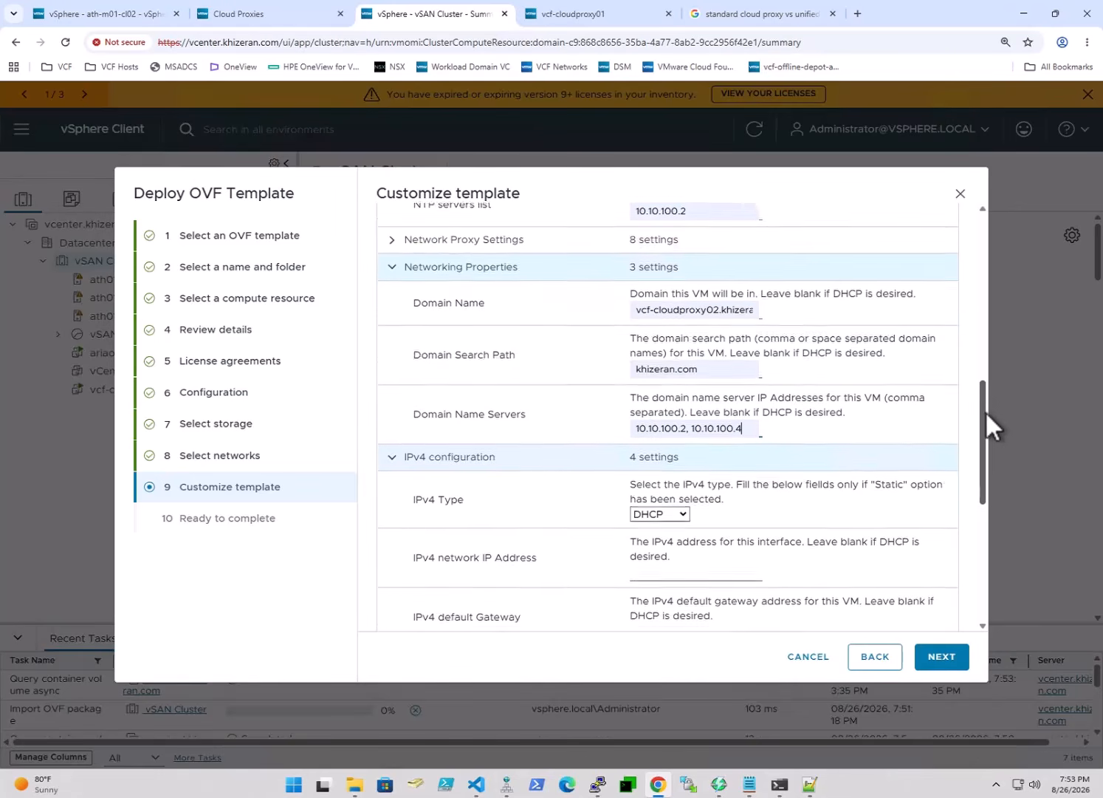
left_click(677, 443)
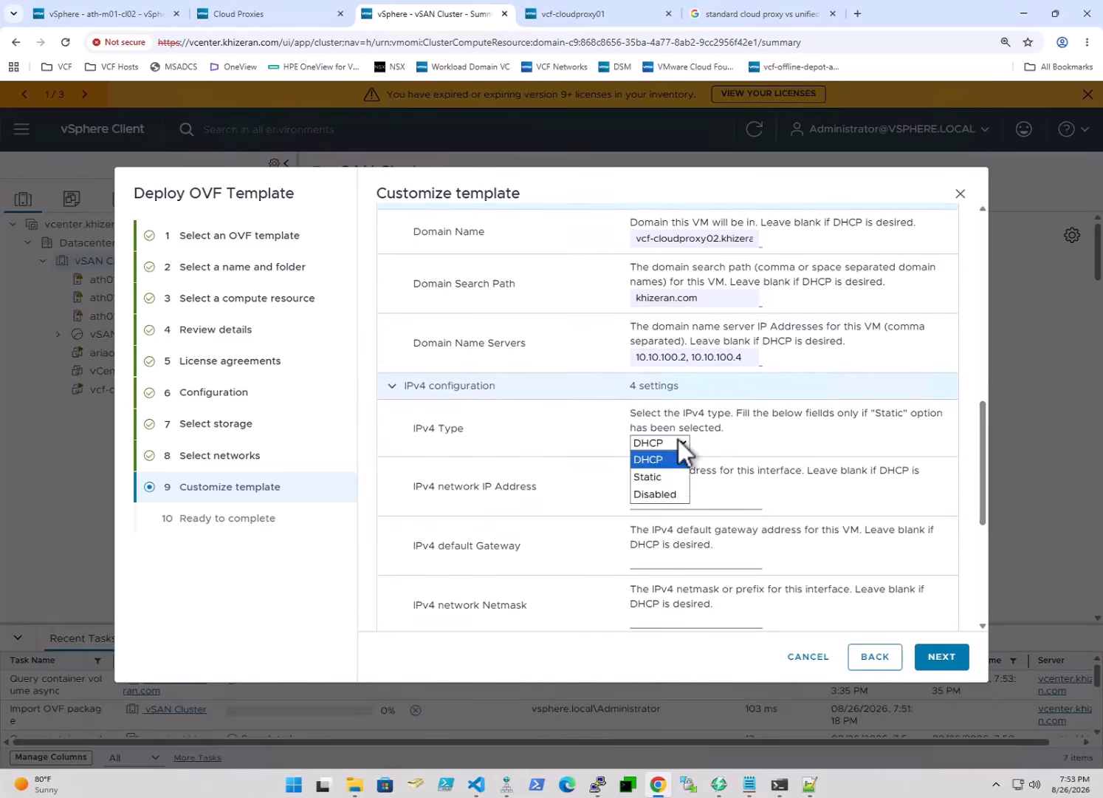
left_click(661, 476)
left_click(692, 500)
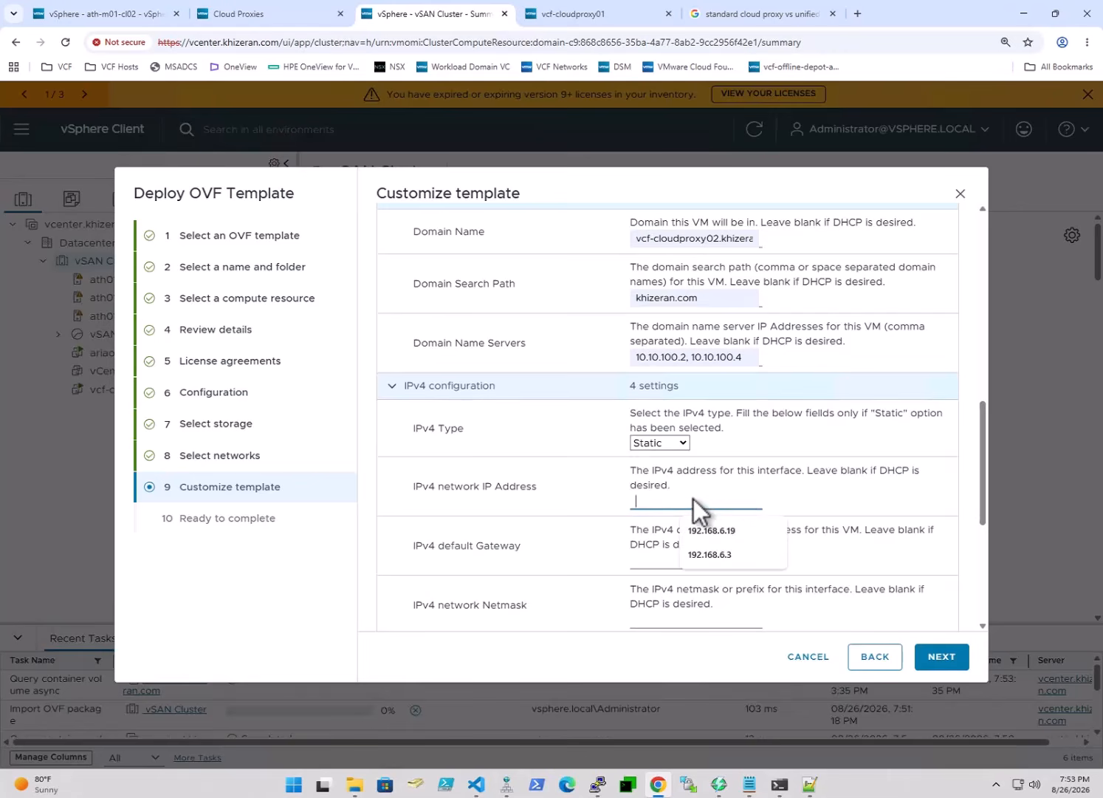
left_click(735, 528)
left_click(669, 562)
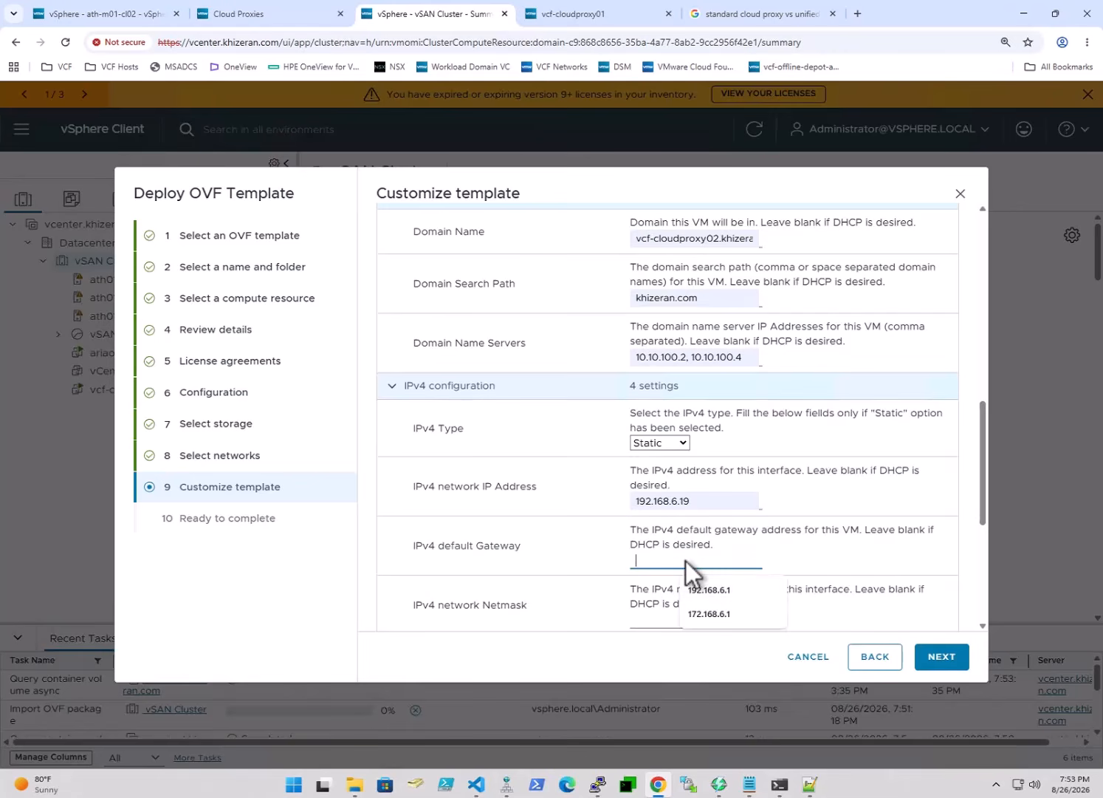
left_click(739, 589)
left_click(657, 625)
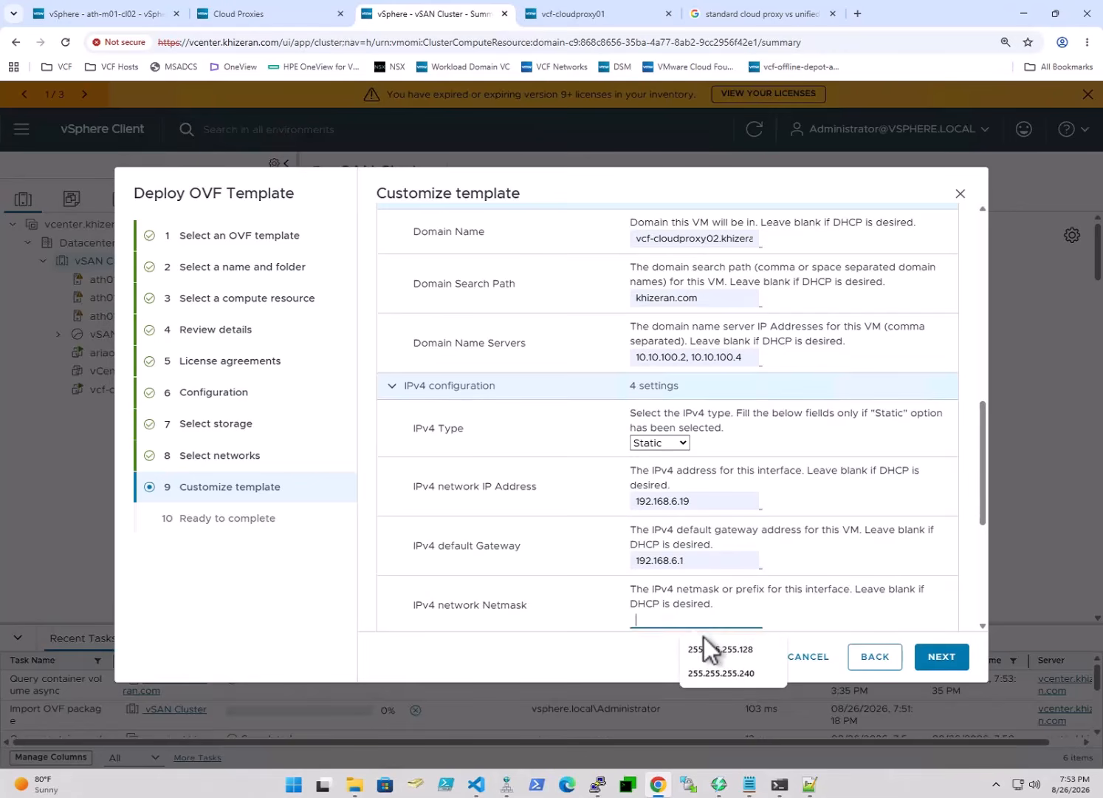
left_click(725, 653)
Finish the OVF deployment with the default IPv6 settings and enlarge the Recent Tasks area to follow it.
scroll(867, 591, "down", 3)
scroll(879, 571, "down", 2)
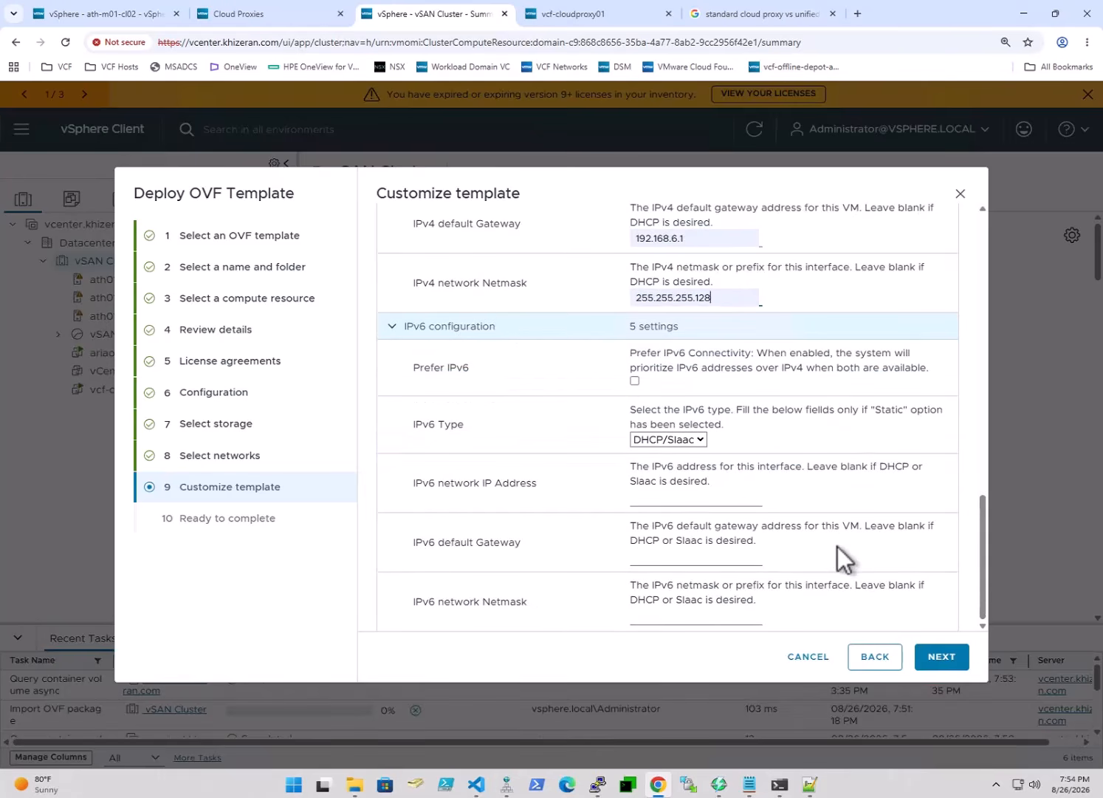
left_click(962, 667)
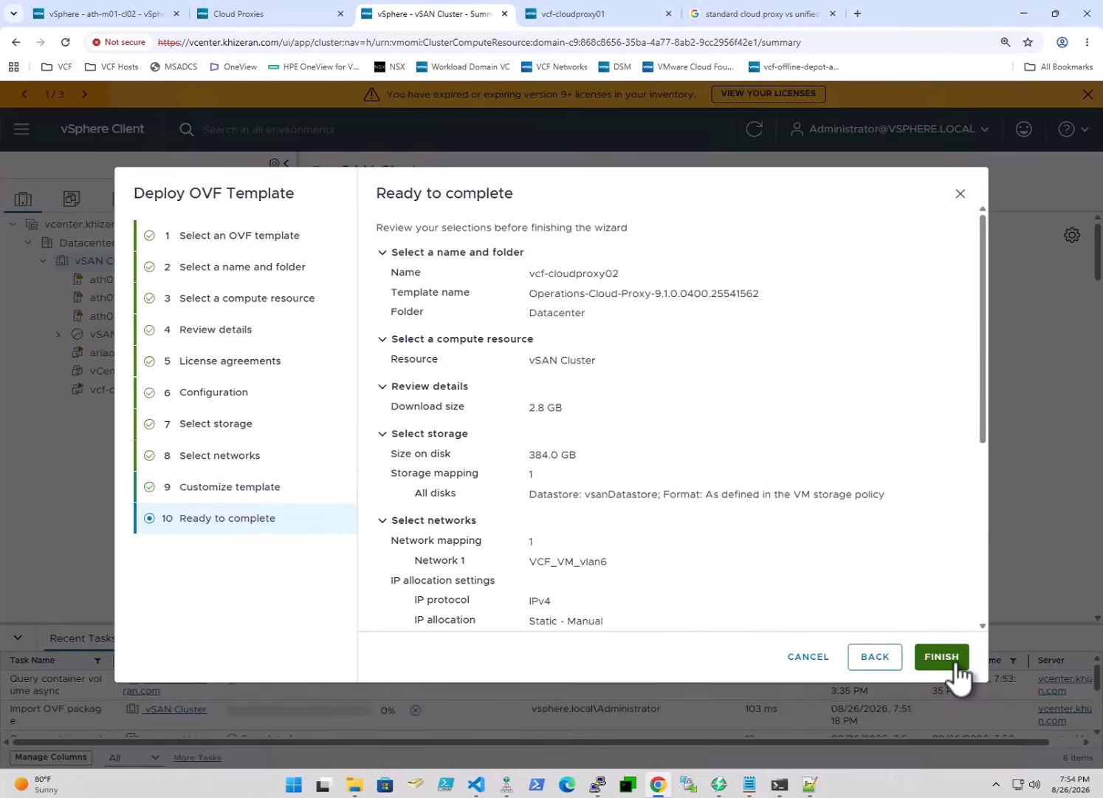
left_click(944, 664)
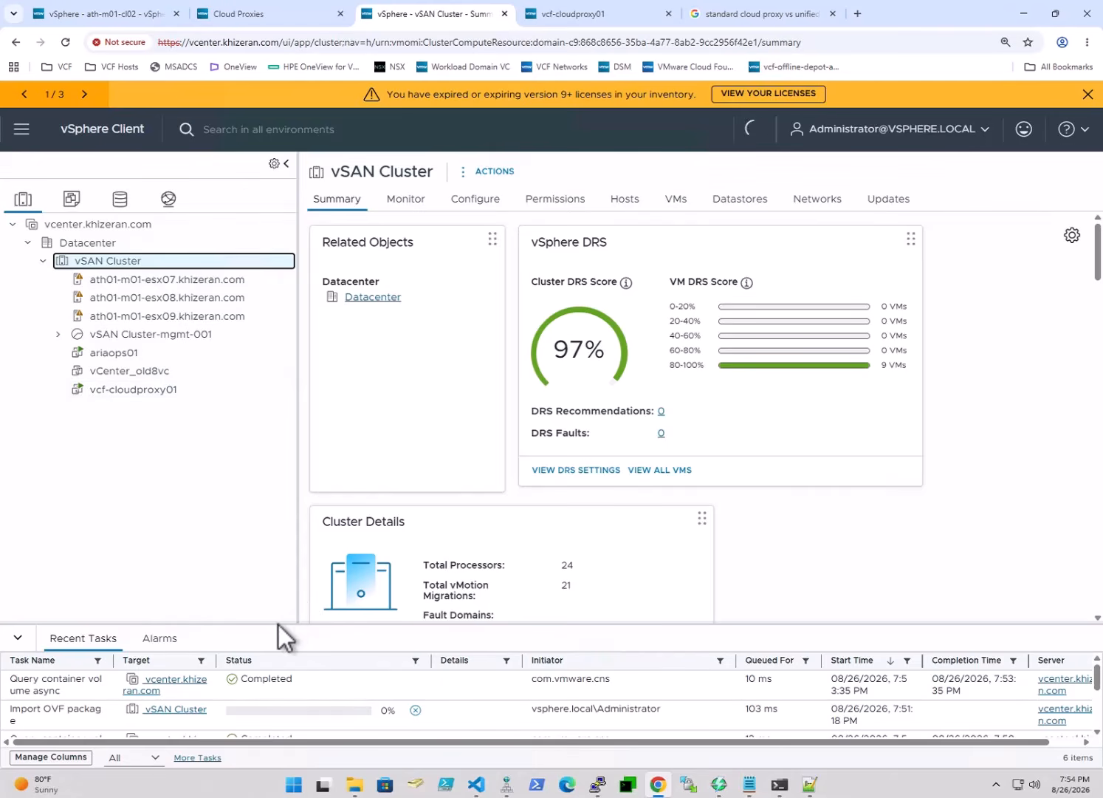
left_click_drag(271, 624, 282, 506)
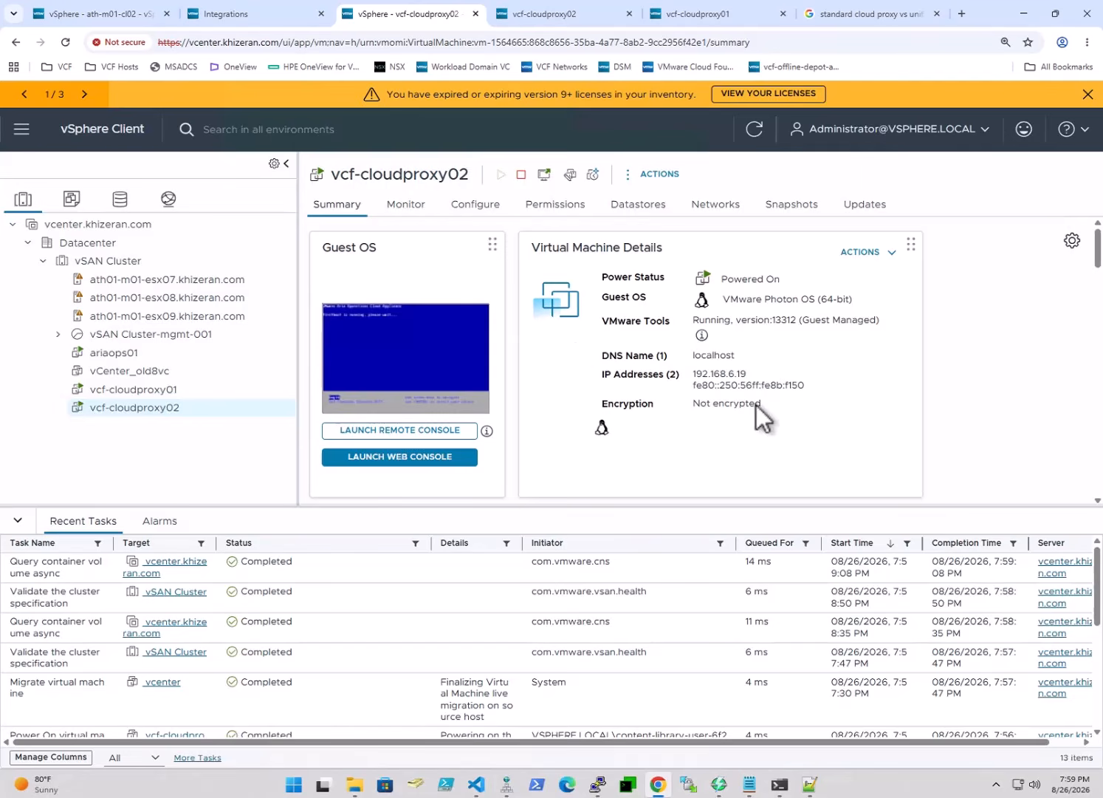
Open the vcf-cloudproxy02 console to check its first boot, and compare it with the vcf-cloudproxy01 console.
left_click(419, 363)
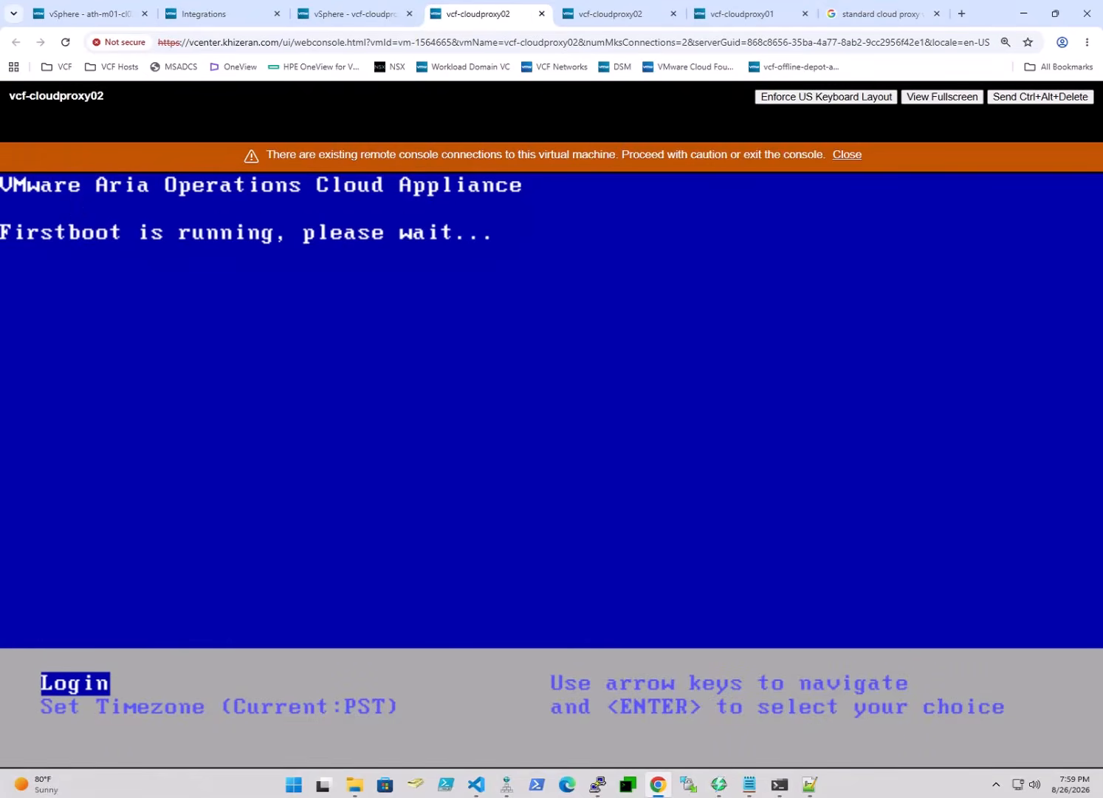
left_click(673, 14)
left_click(617, 18)
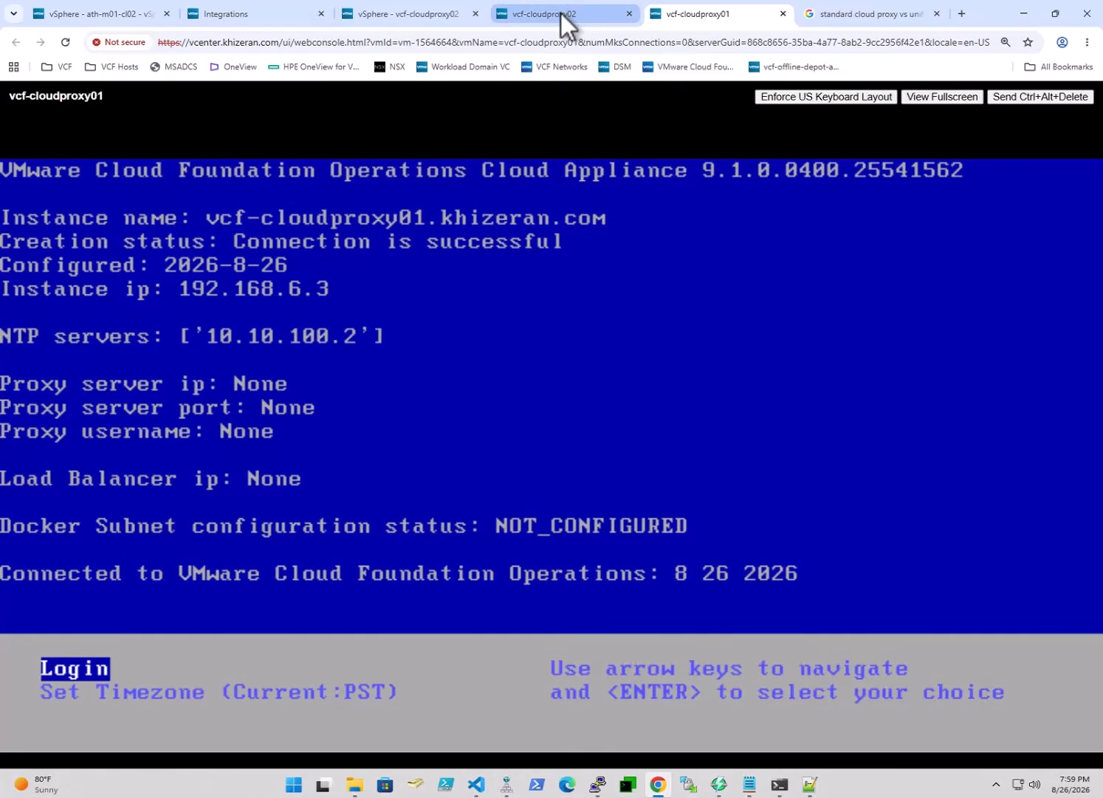
mouse_move(560, 13)
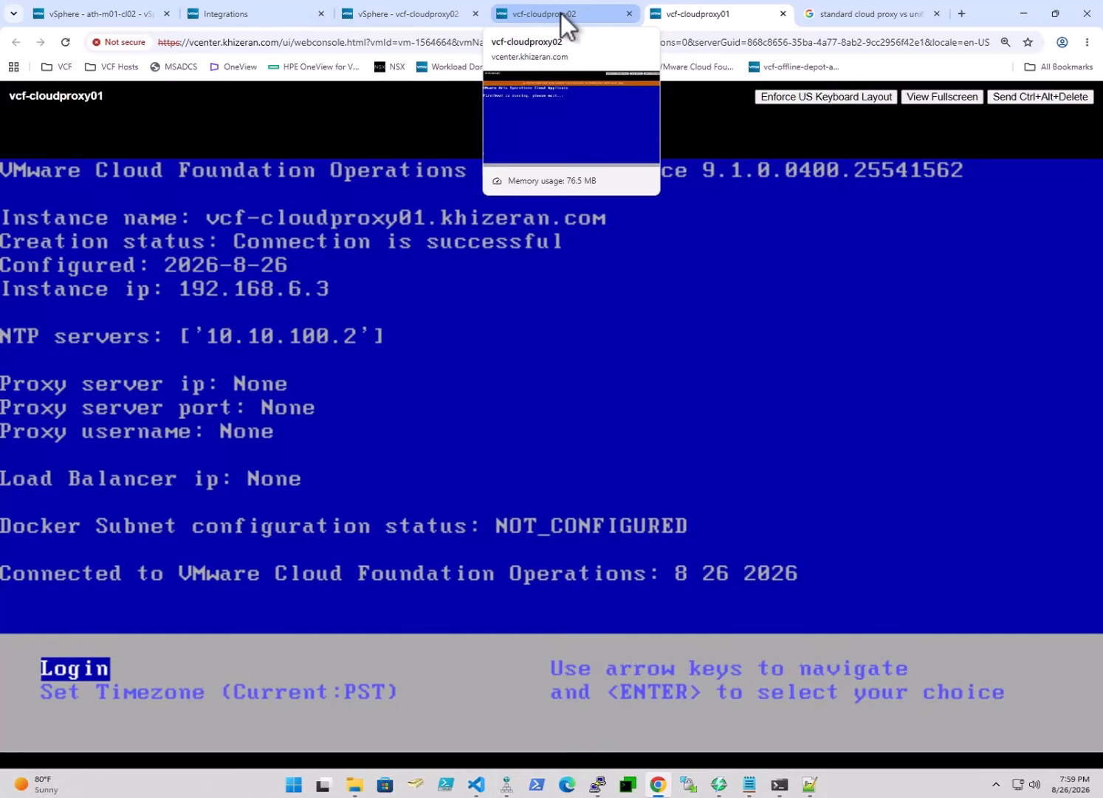
left_click(560, 12)
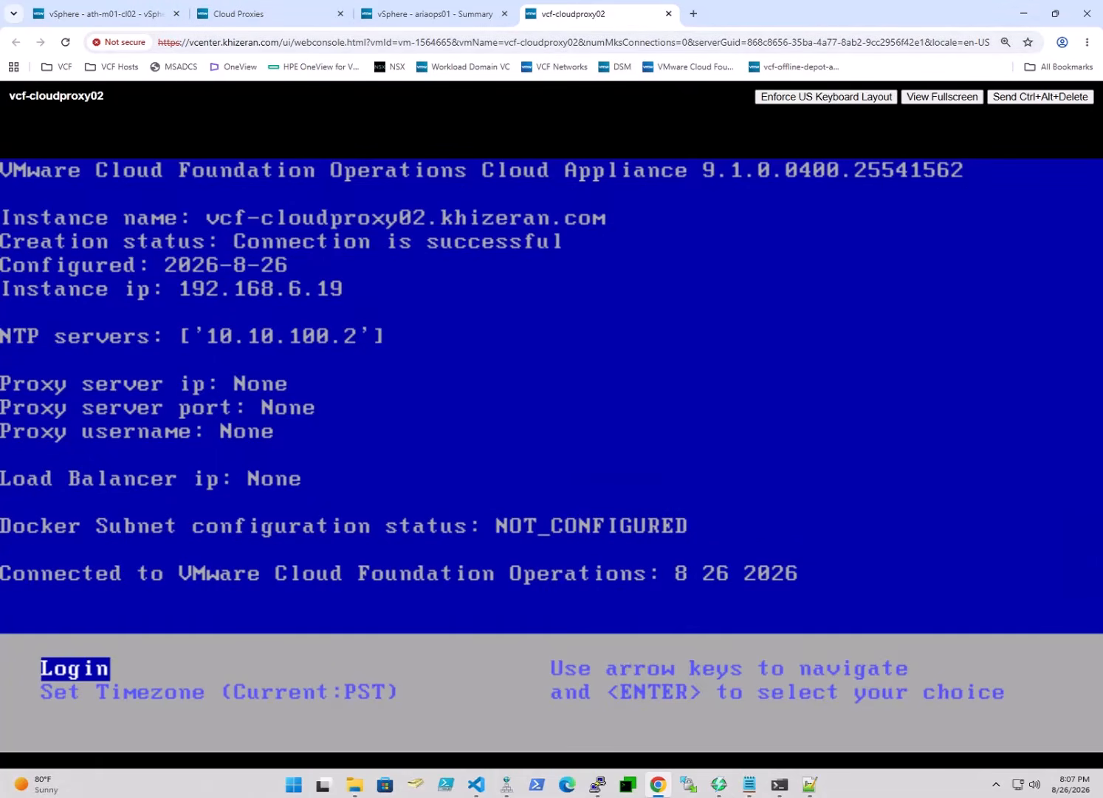
Switch to VCF Operations and refresh the Cloud Proxies list to check for the new proxy.
left_click(288, 16)
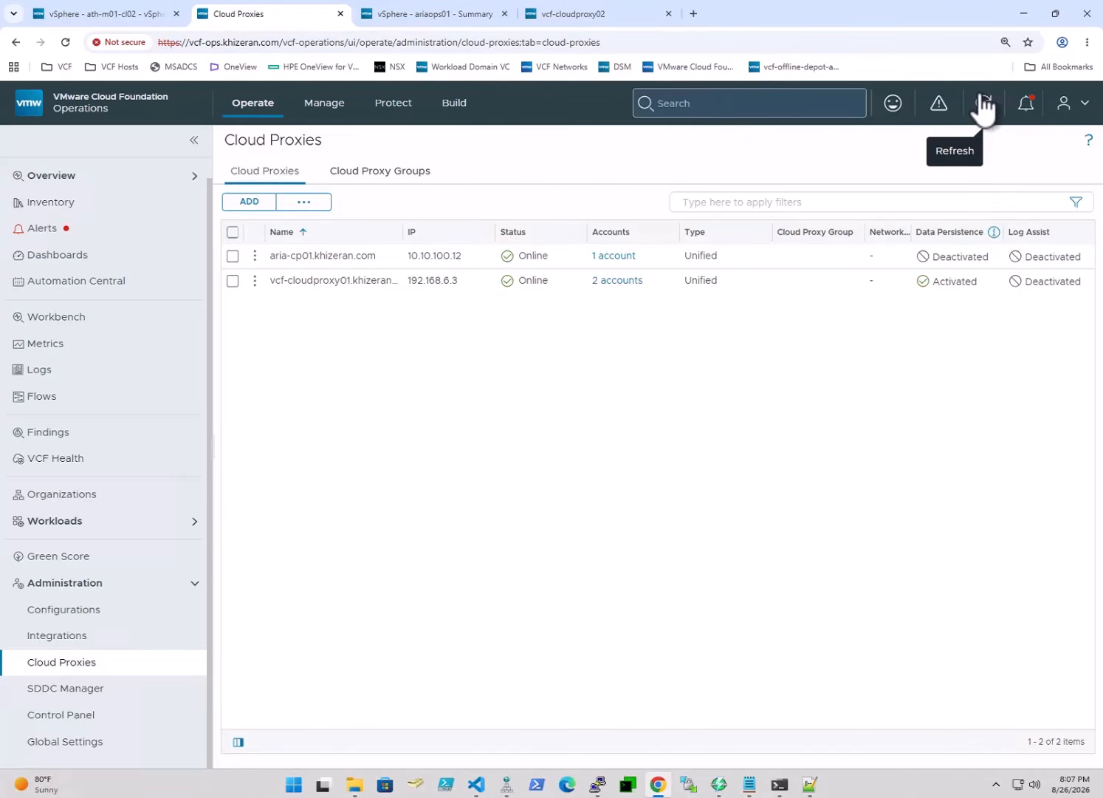
left_click(990, 116)
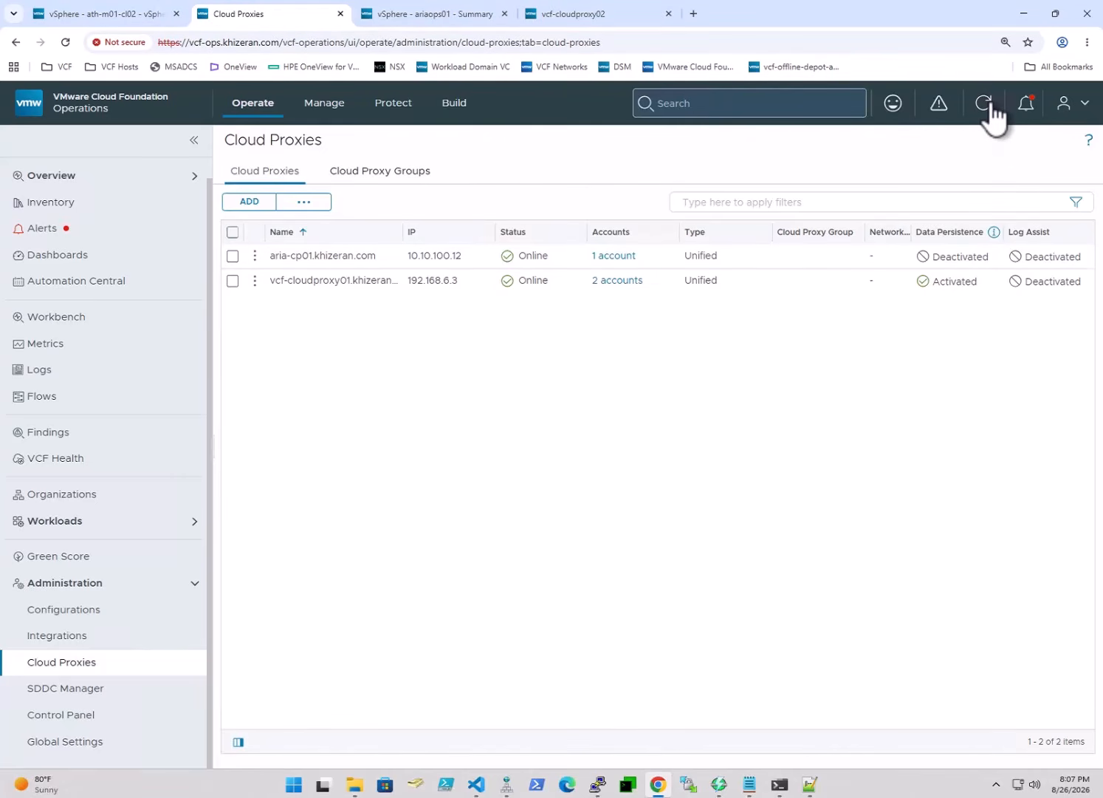
left_click(991, 106)
left_click(991, 106)
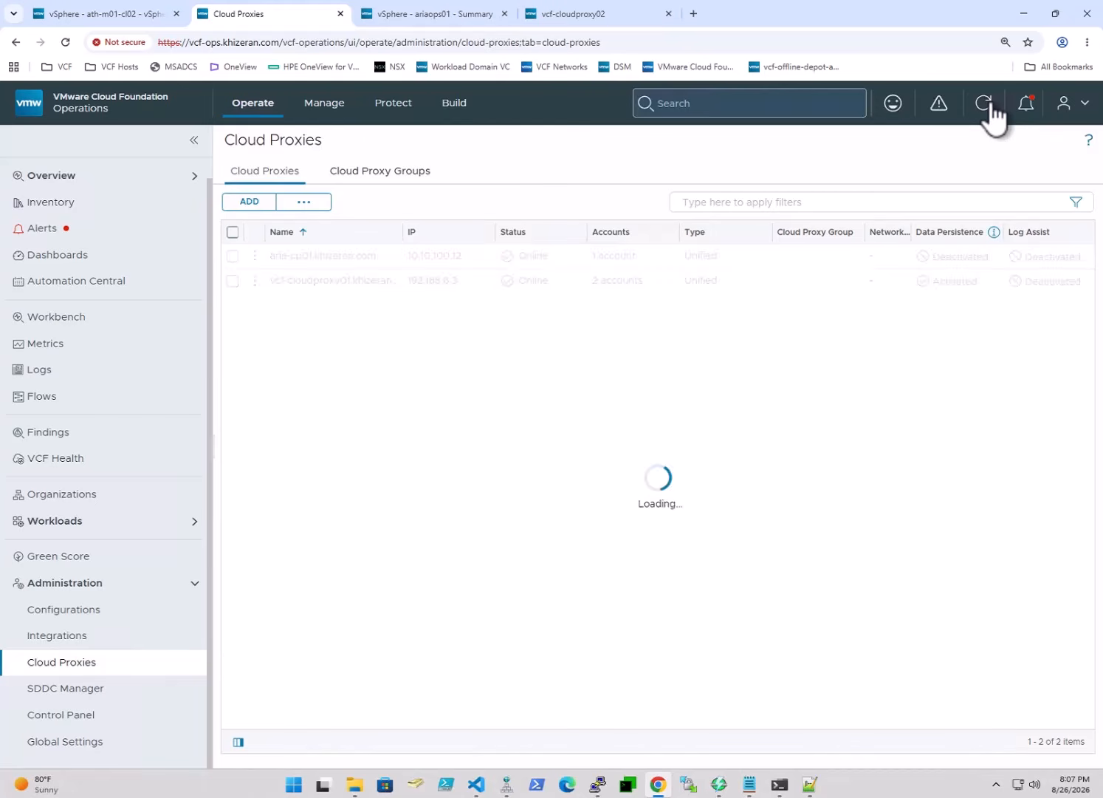
left_click(991, 106)
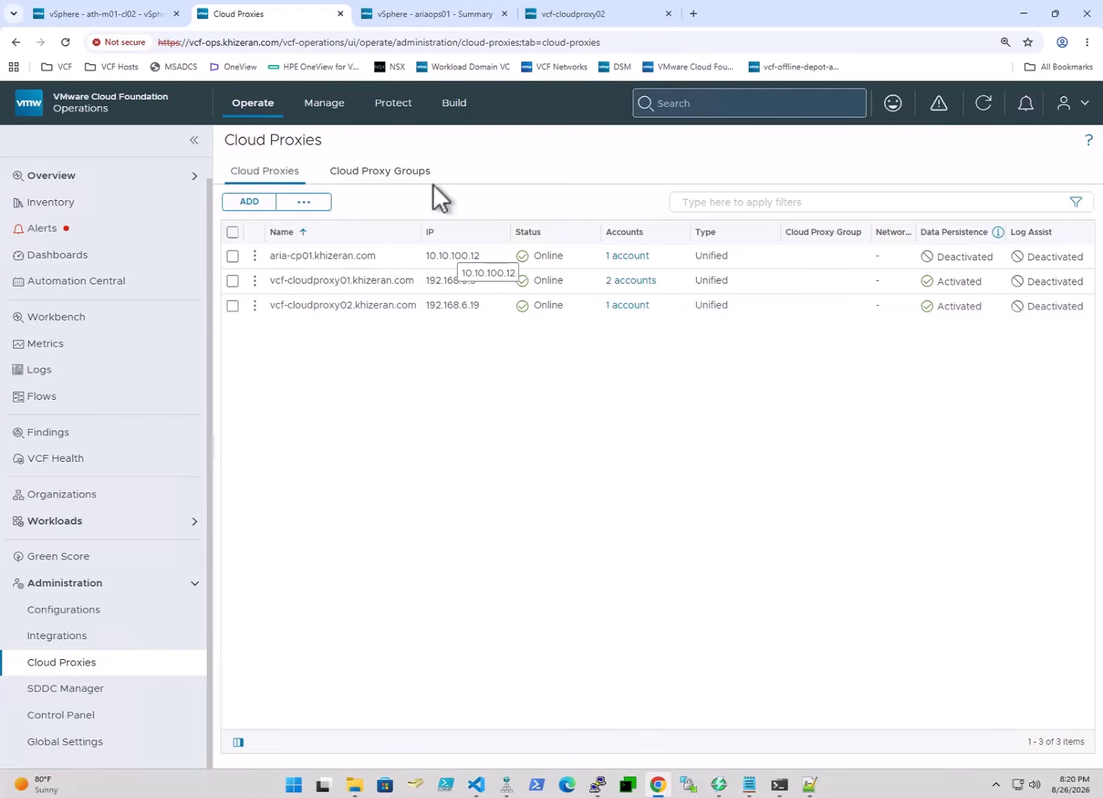
Start a new cloud proxy group and name it VCF Athens Proxy Group.
left_click(400, 178)
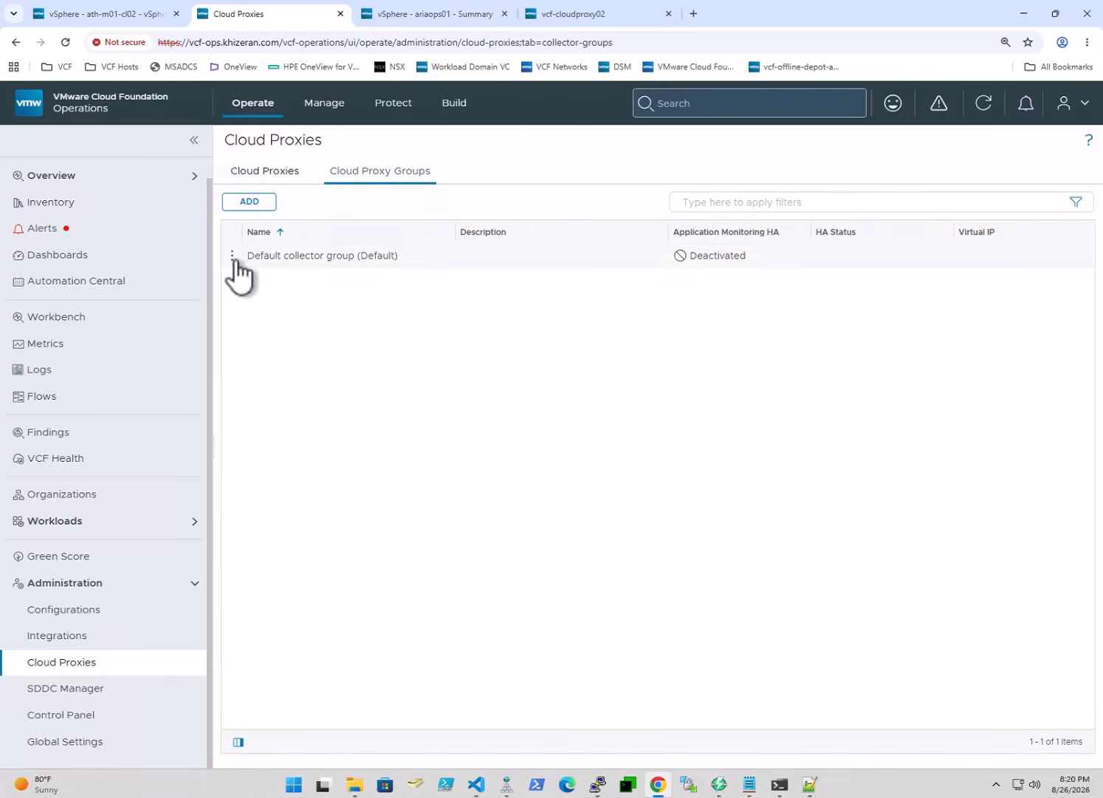
left_click(256, 204)
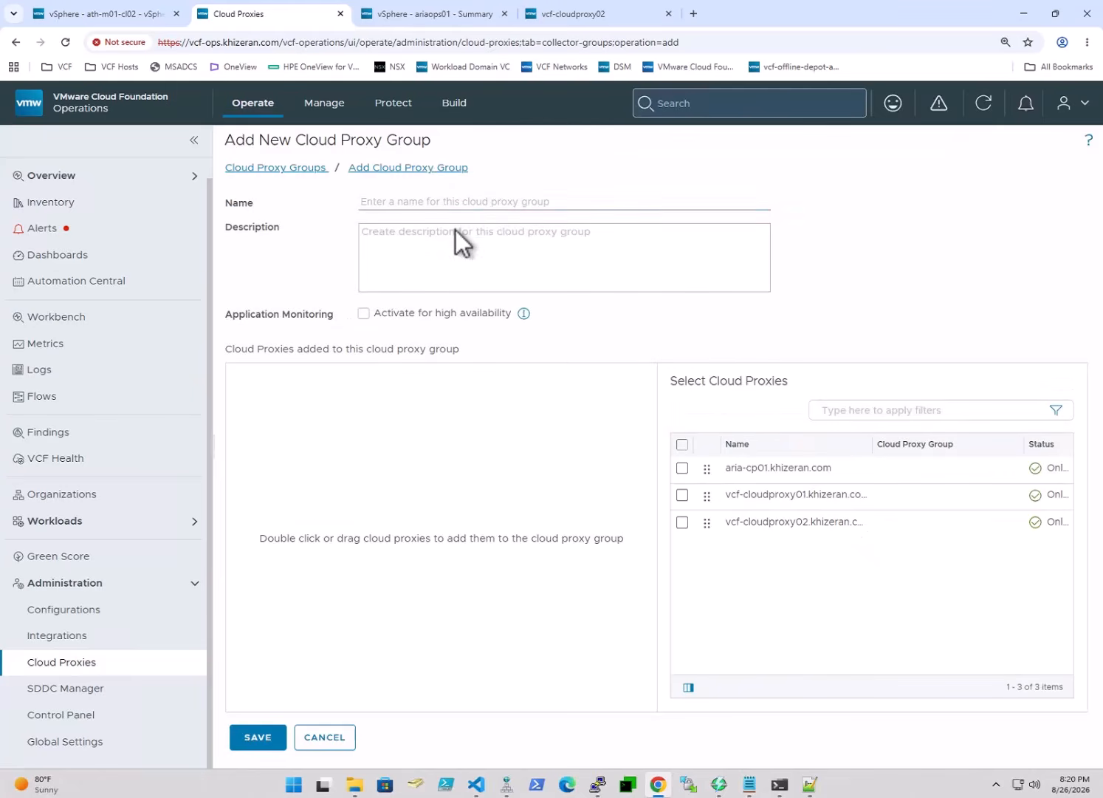
left_click(487, 205)
type("vcf")
key("BackSpace")
key("BackSpace")
key("BackSpace")
type("VCF")
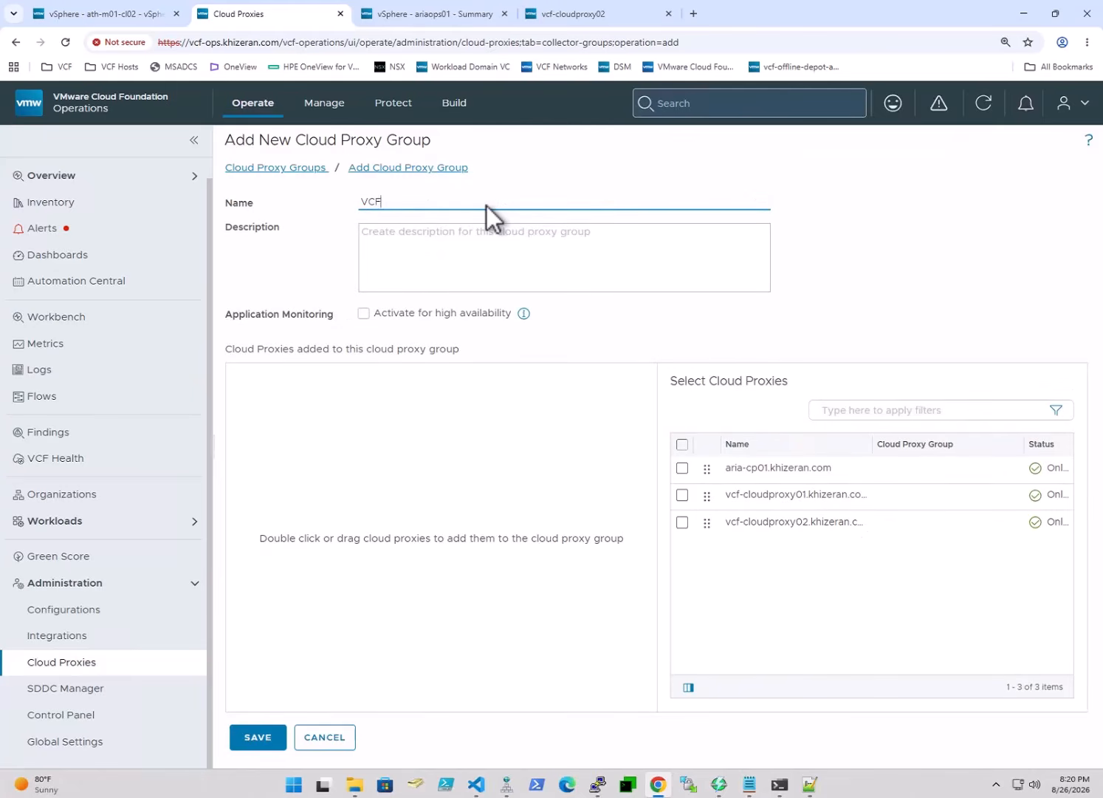
type(" Athens Proxy Group")
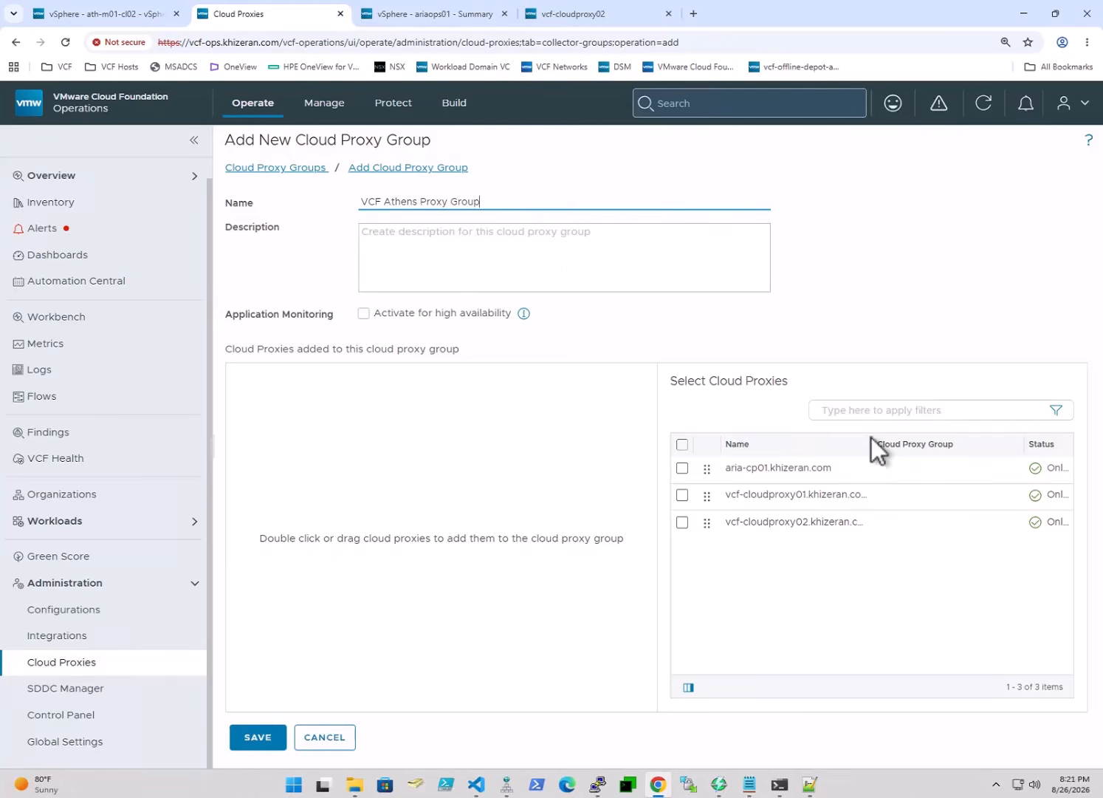
Add vcf-cloudproxy01 and vcf-cloudproxy02 to the new cloud proxy group and save it.
left_click(684, 523)
left_click(684, 494)
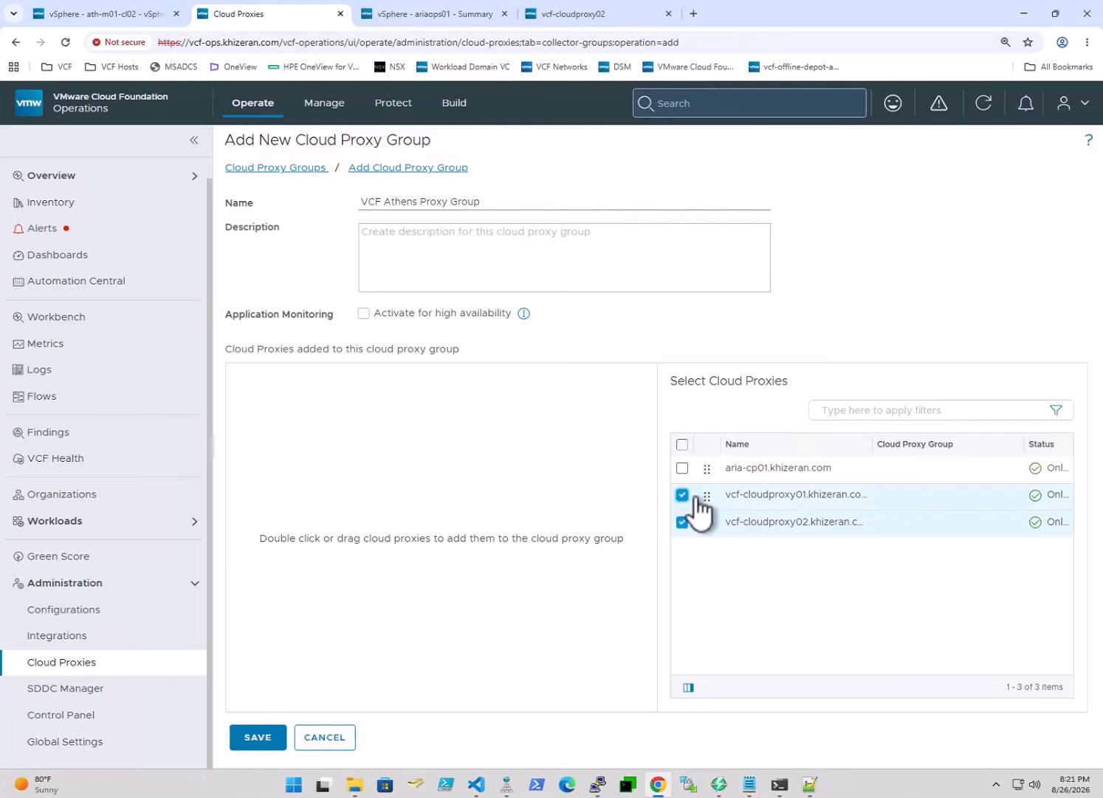
left_click_drag(707, 495, 374, 472)
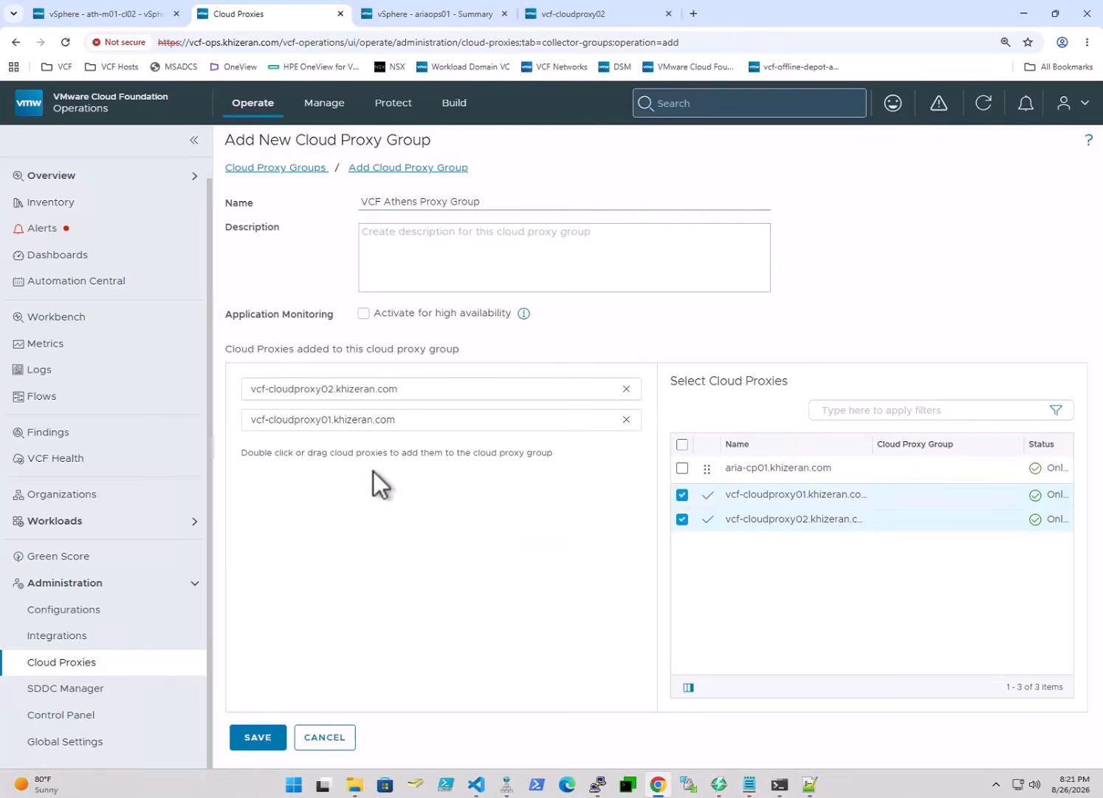
left_click(262, 736)
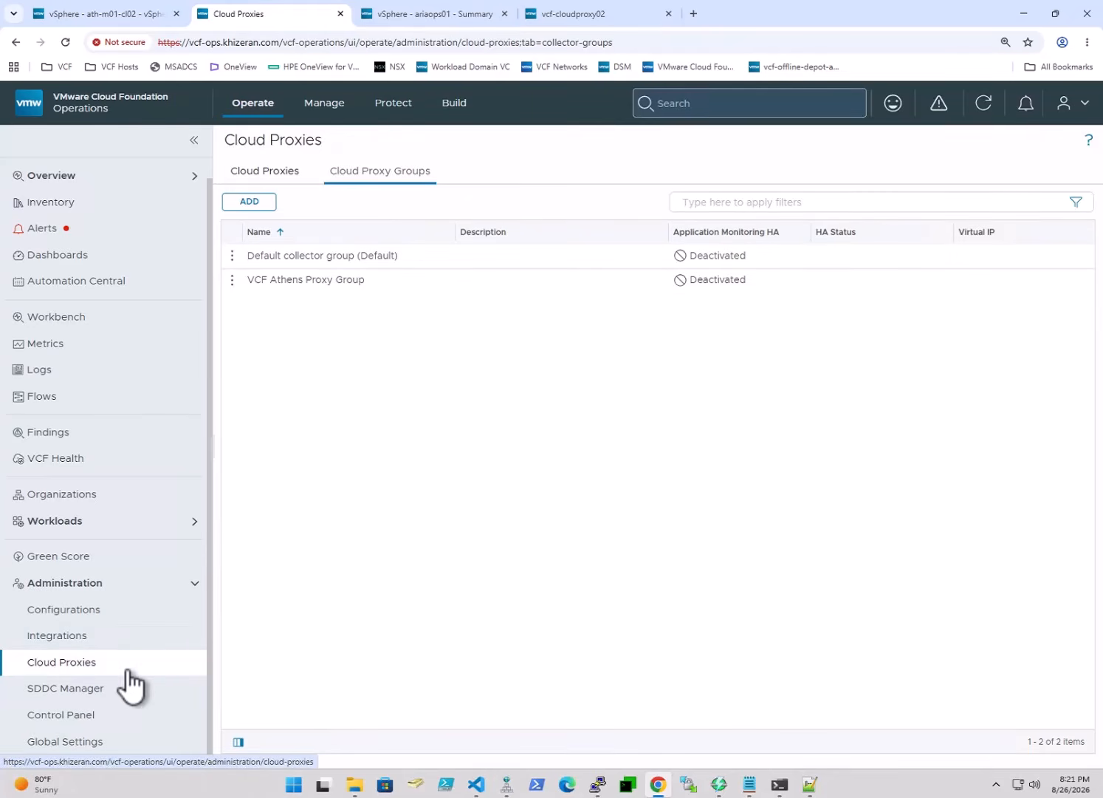
Edit the Athens-VCF account under the VMware Cloud Foundation integrations to use VCF Athens Proxy Group as its cloud proxy group, and save it.
left_click(116, 640)
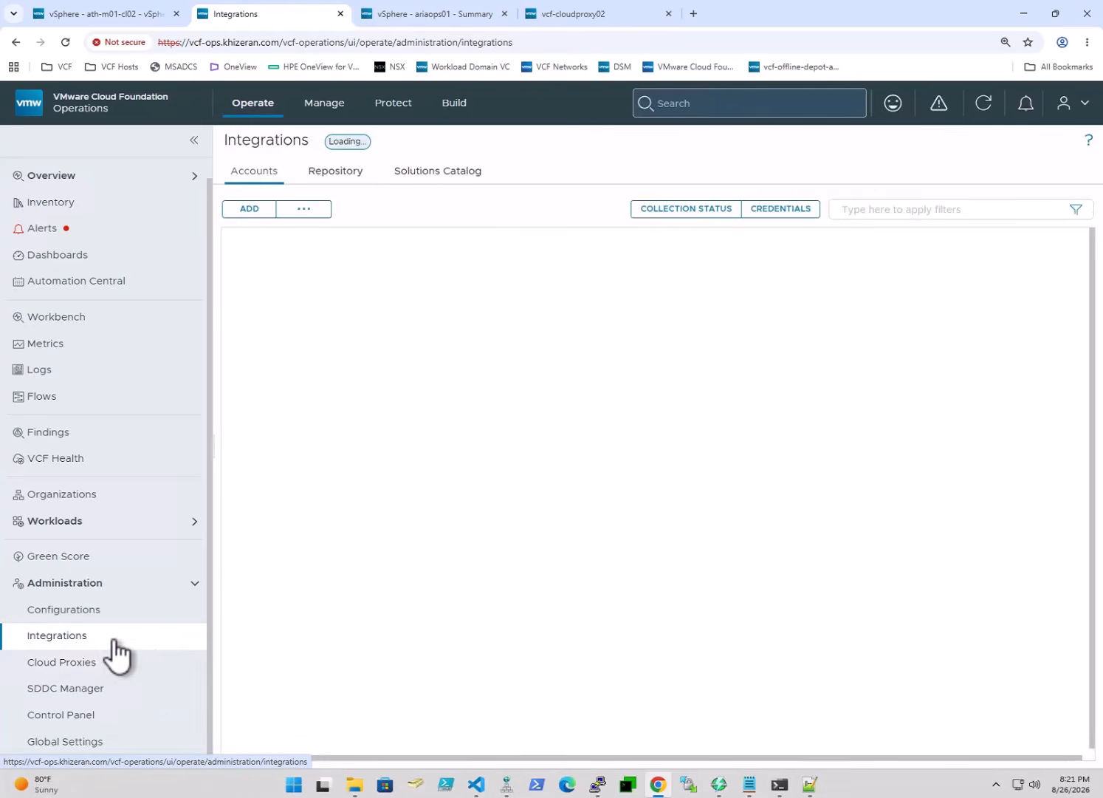
left_click(235, 243)
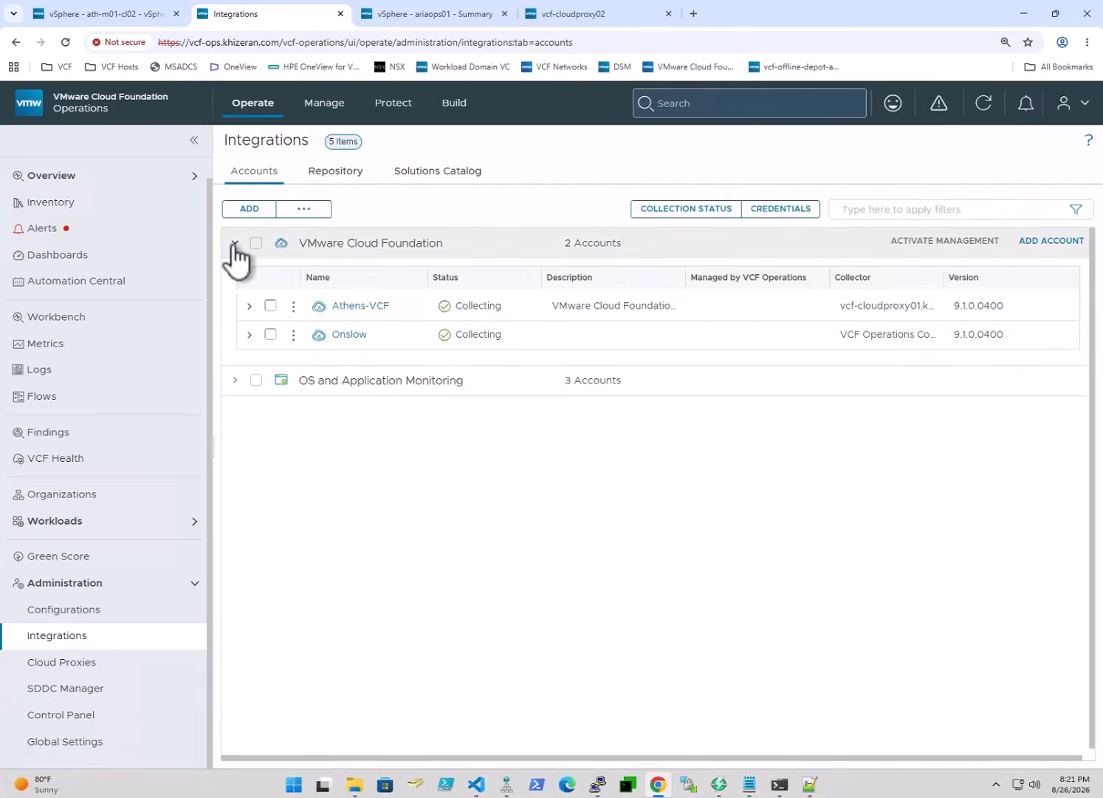
left_click(293, 305)
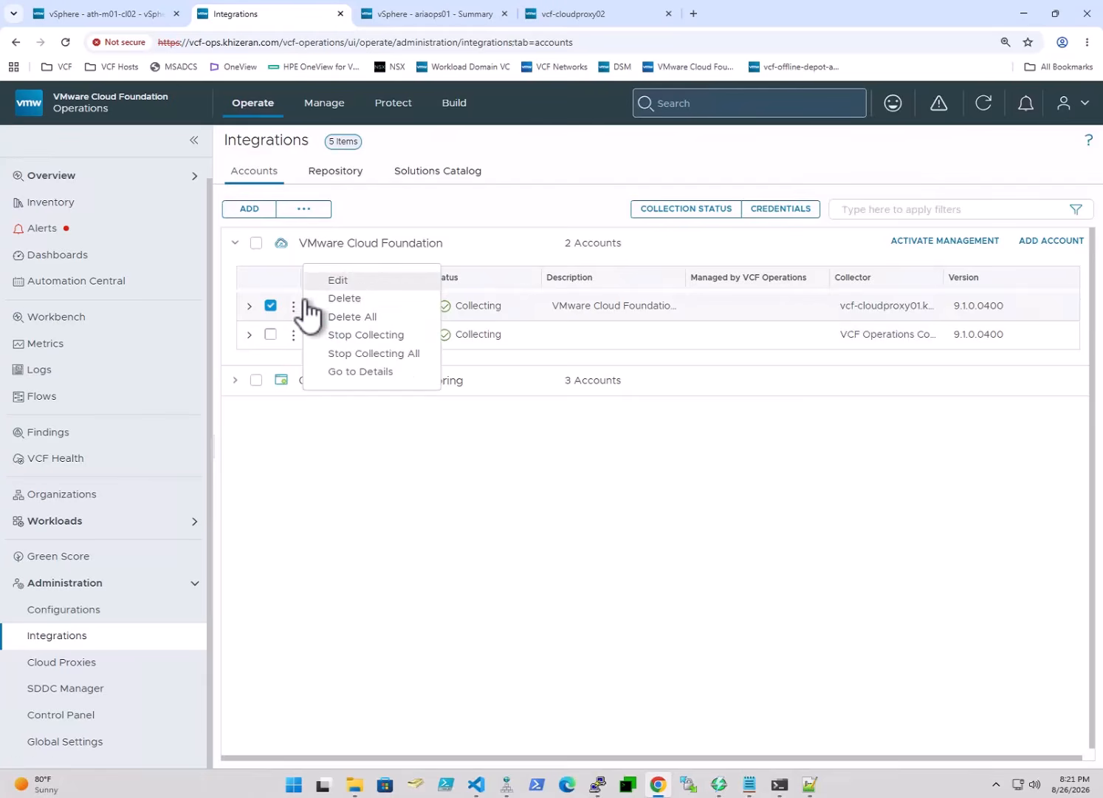
left_click(338, 280)
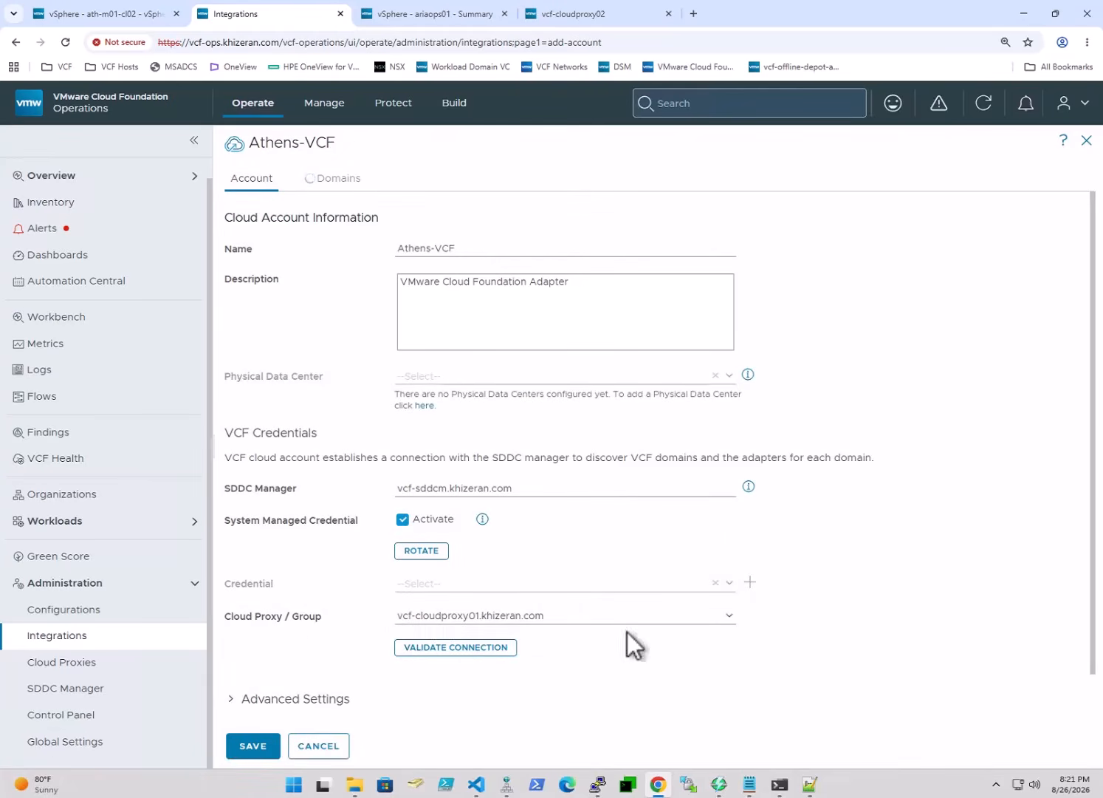
left_click(729, 616)
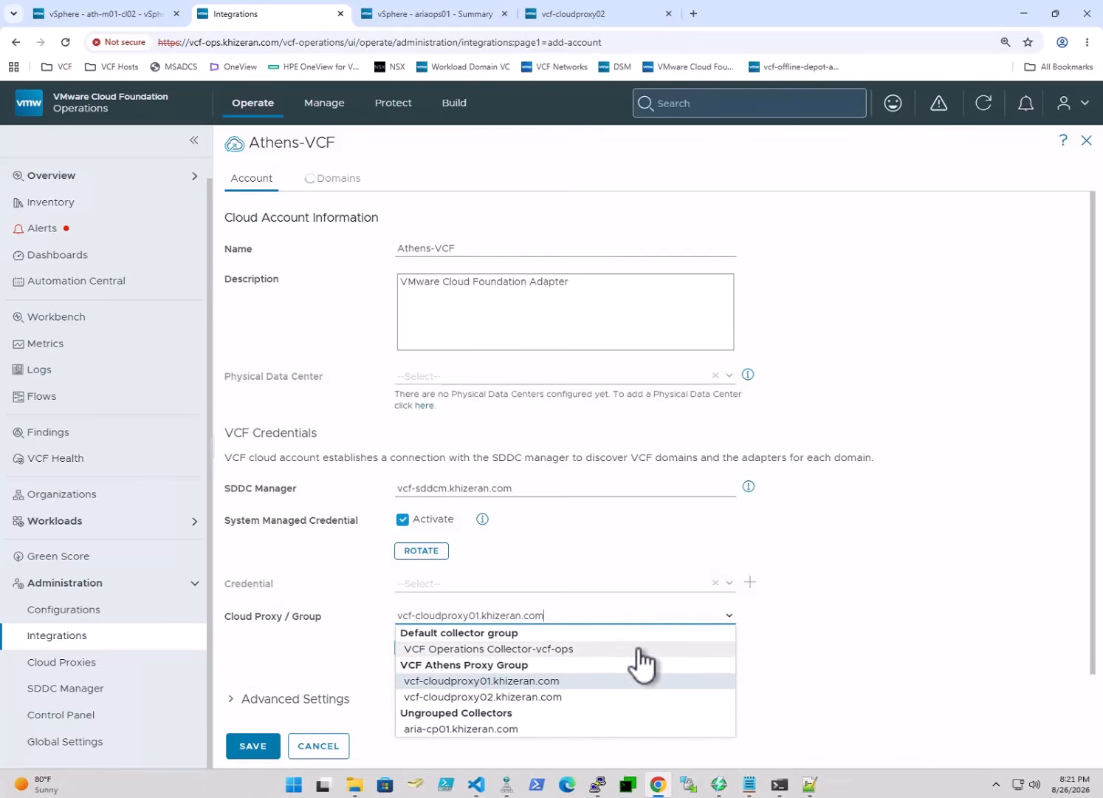
left_click(617, 668)
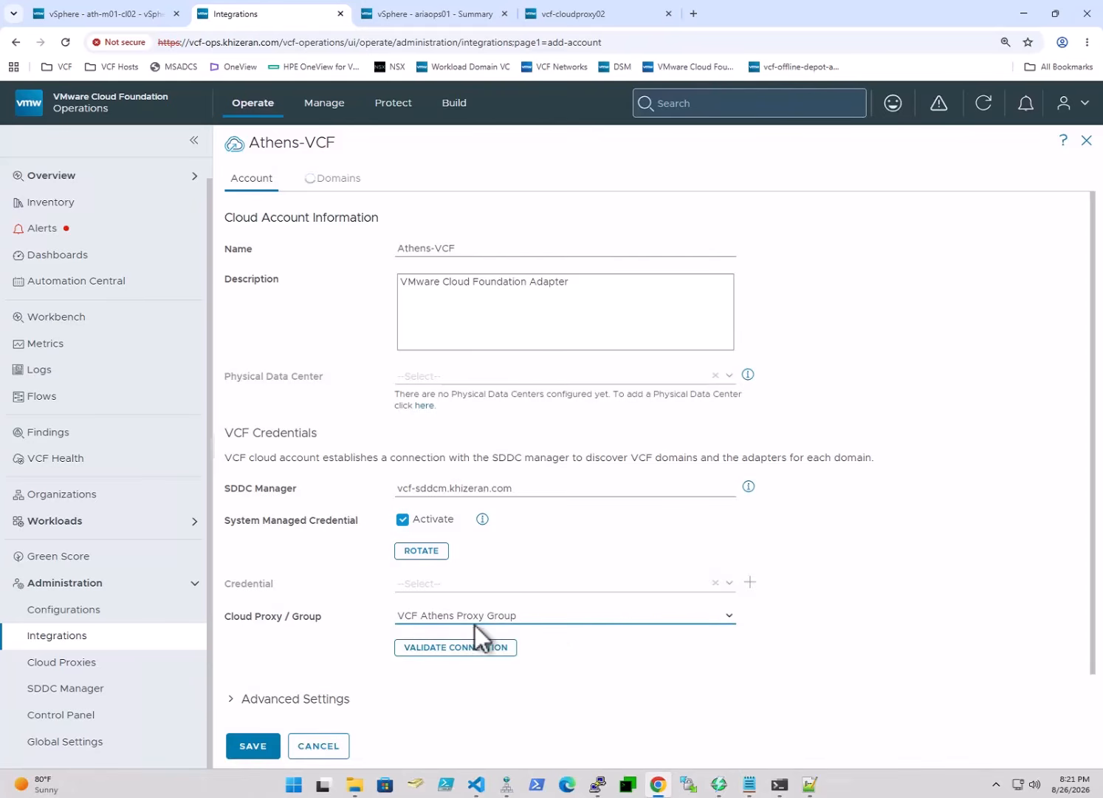
left_click(261, 757)
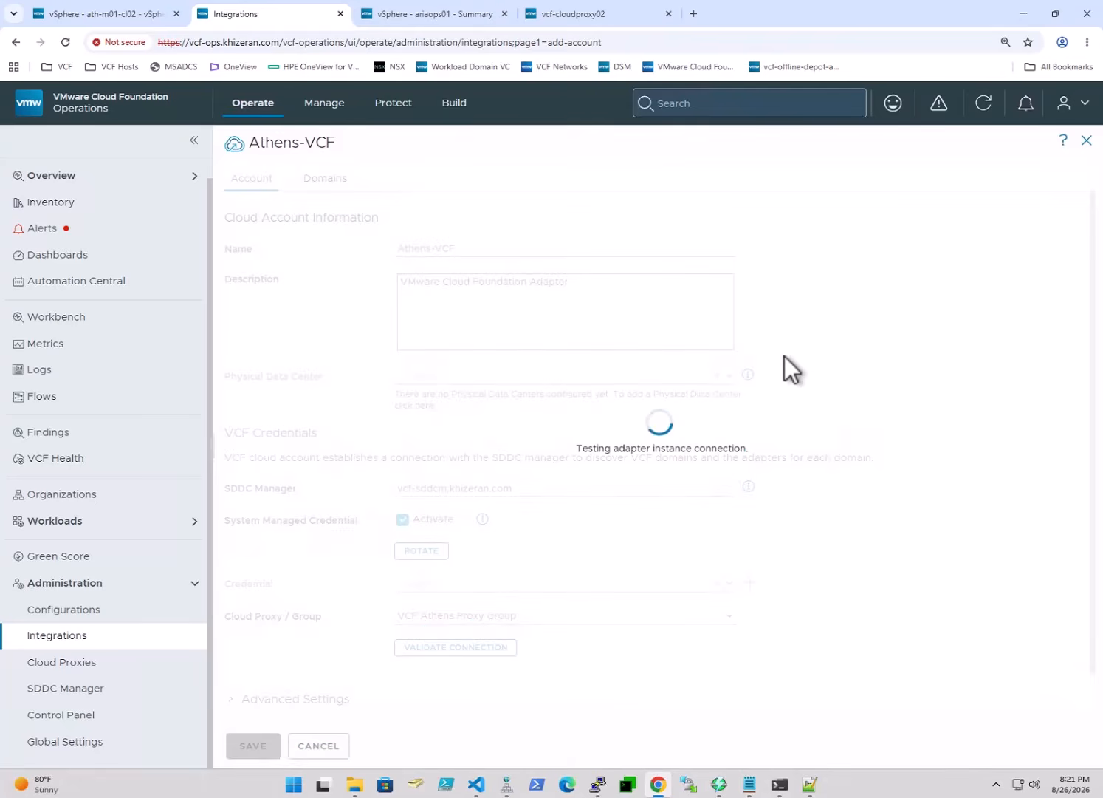